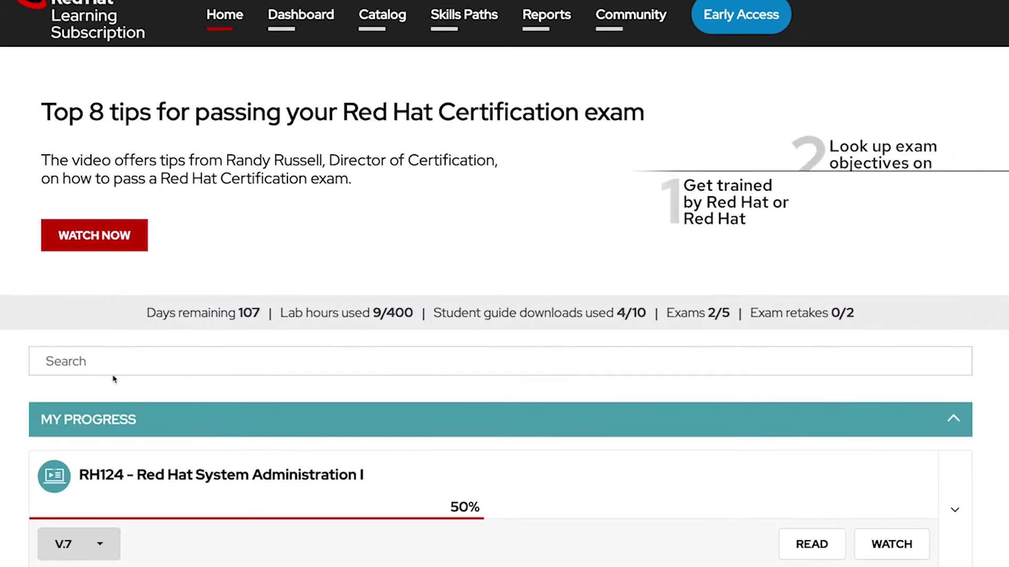
# Check which versions of the AD183 and RH236 courses are available
pyautogui.click(113, 304)
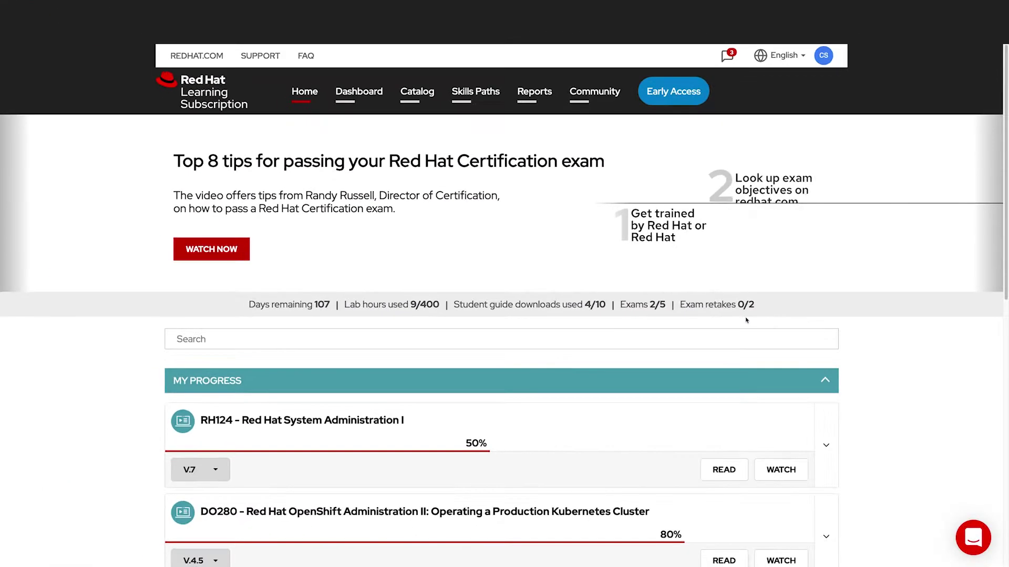
pyautogui.scroll(-1, 80, 367)
pyautogui.scroll(-2, 79, 367)
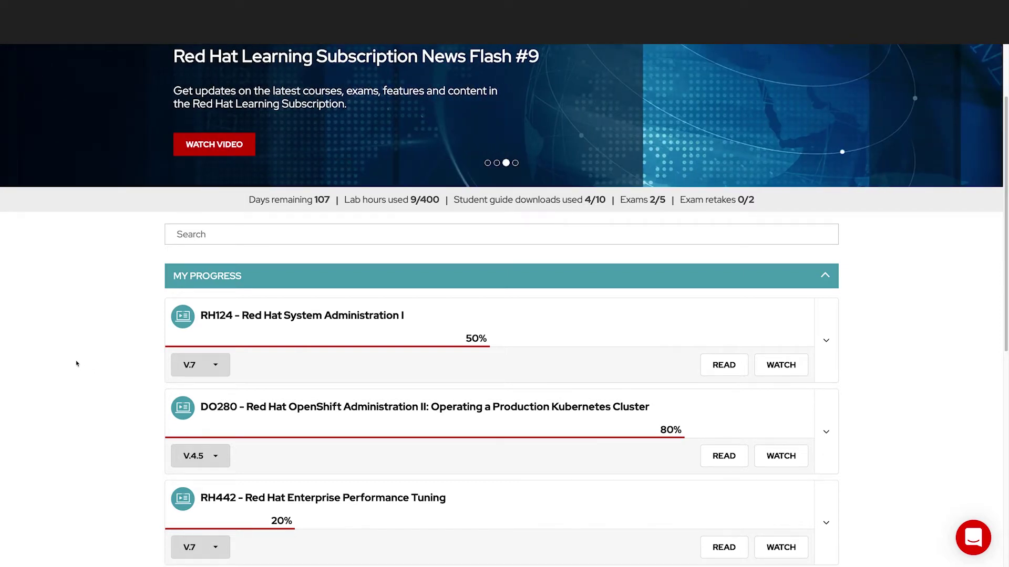
pyautogui.scroll(-2, 80, 366)
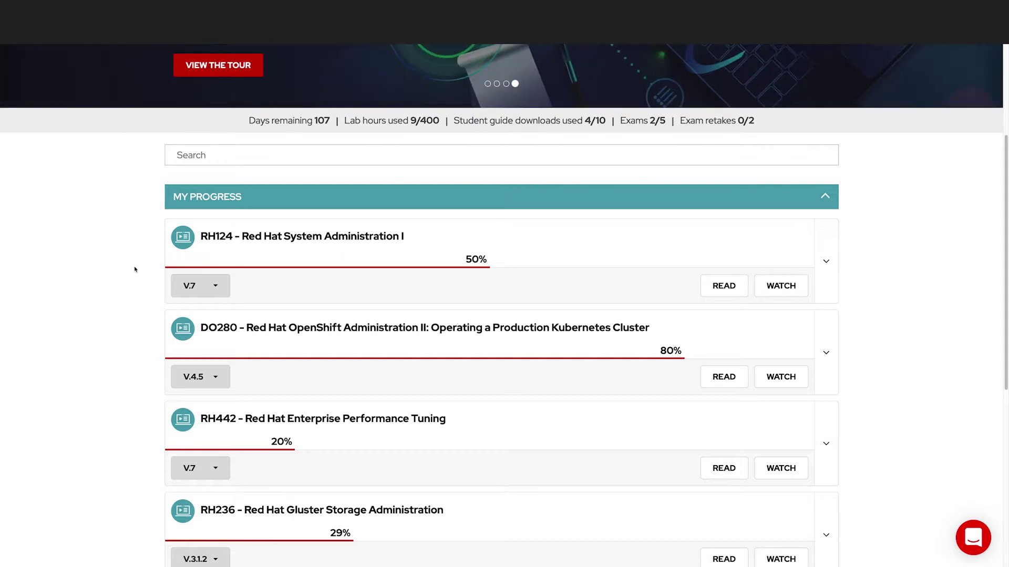
pyautogui.scroll(-1, 278, 263)
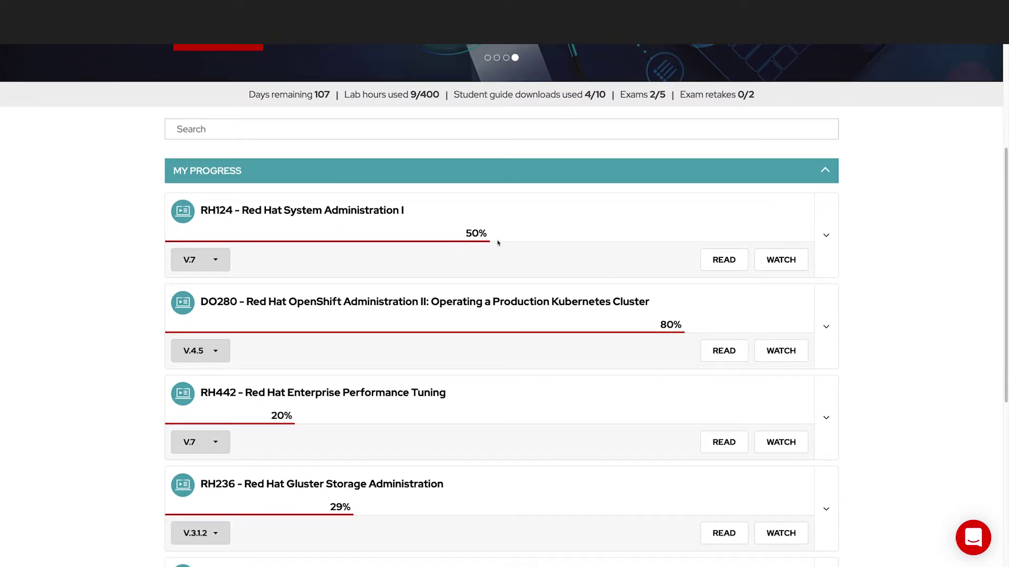
pyautogui.scroll(-5, 497, 242)
pyautogui.scroll(-3, 497, 242)
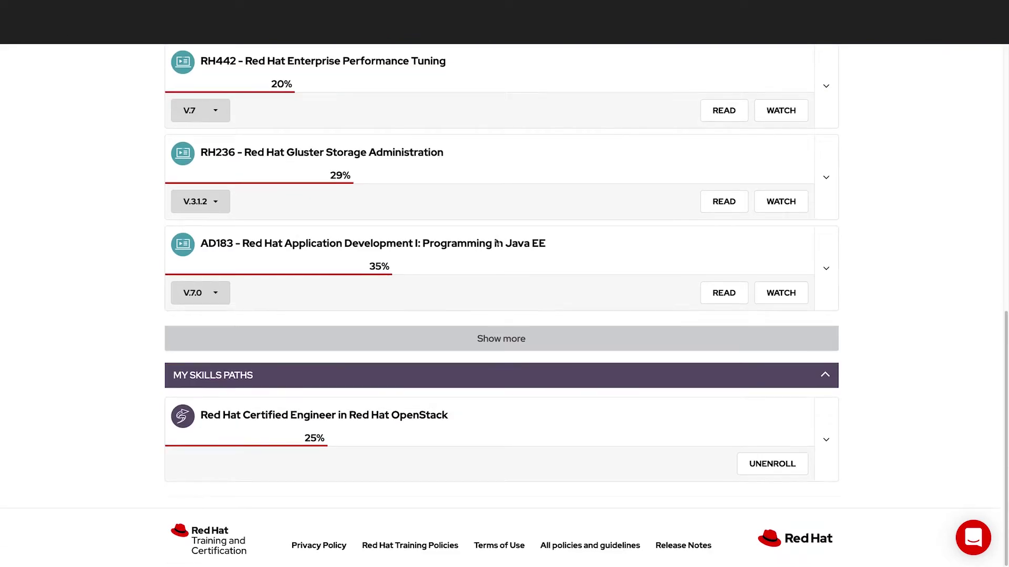
pyautogui.click(215, 294)
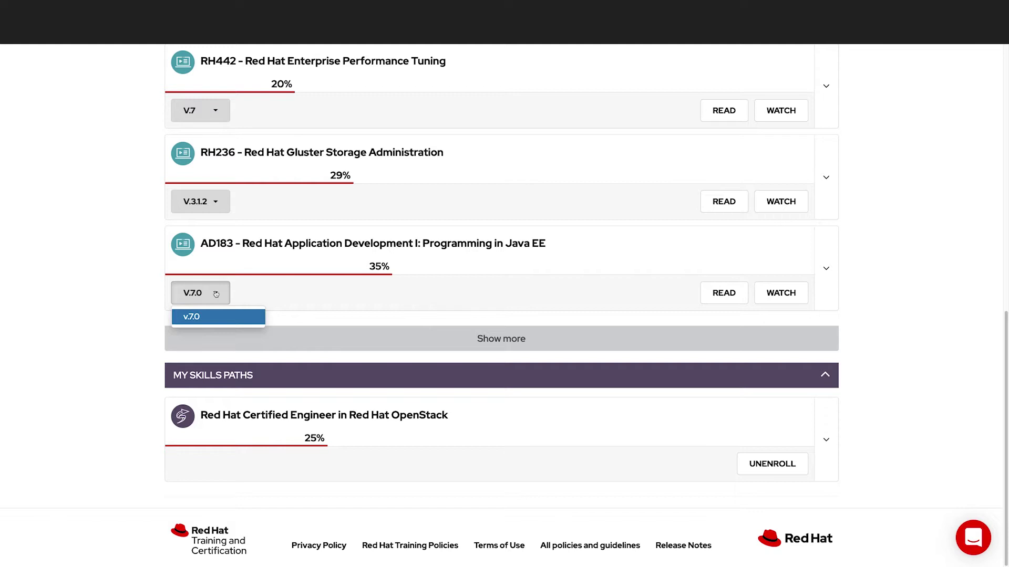
pyautogui.click(216, 207)
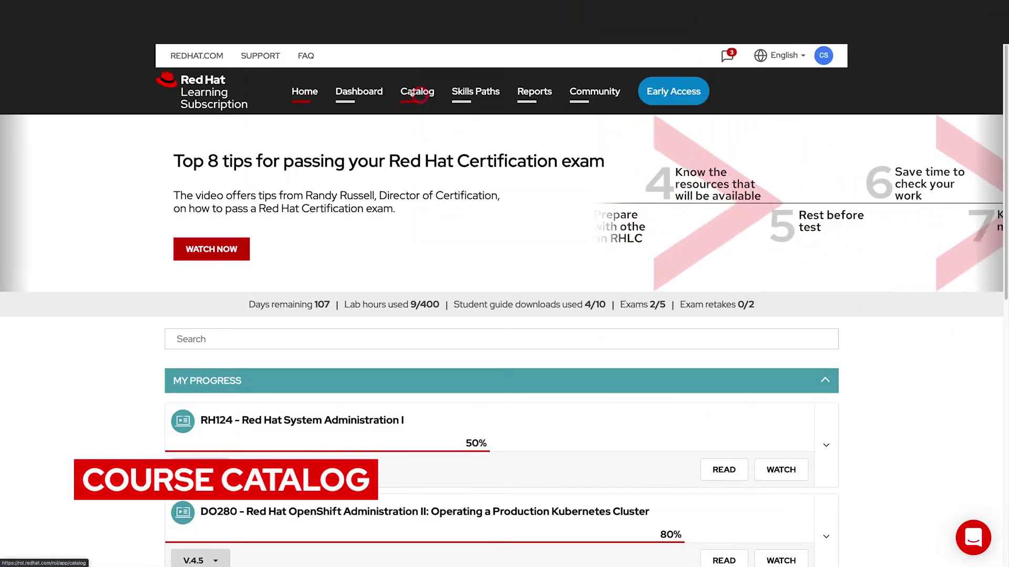
# Filter the catalog to Course format, Red Hat OpenShift, DevOps and English
pyautogui.click(416, 93)
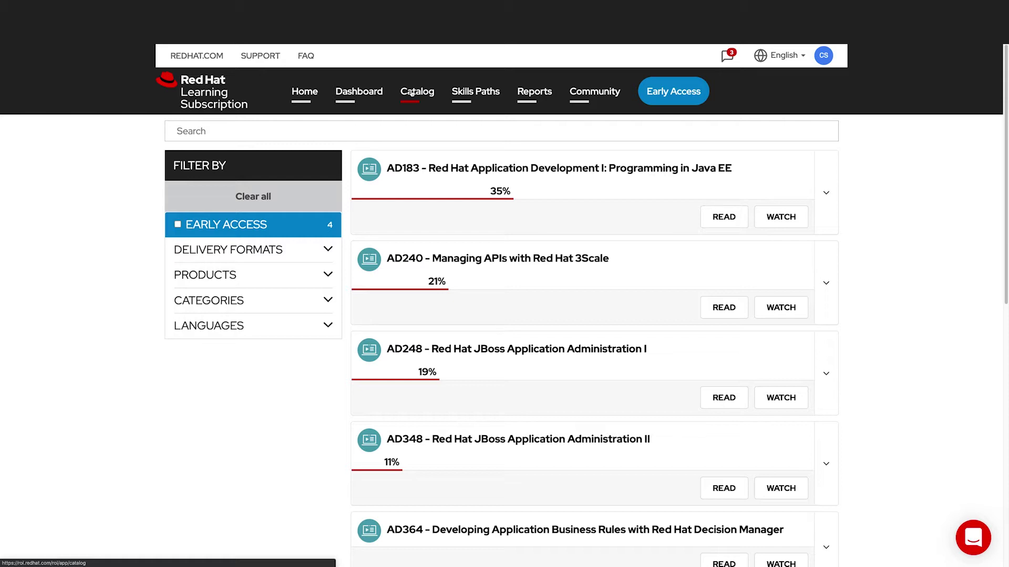
pyautogui.click(289, 252)
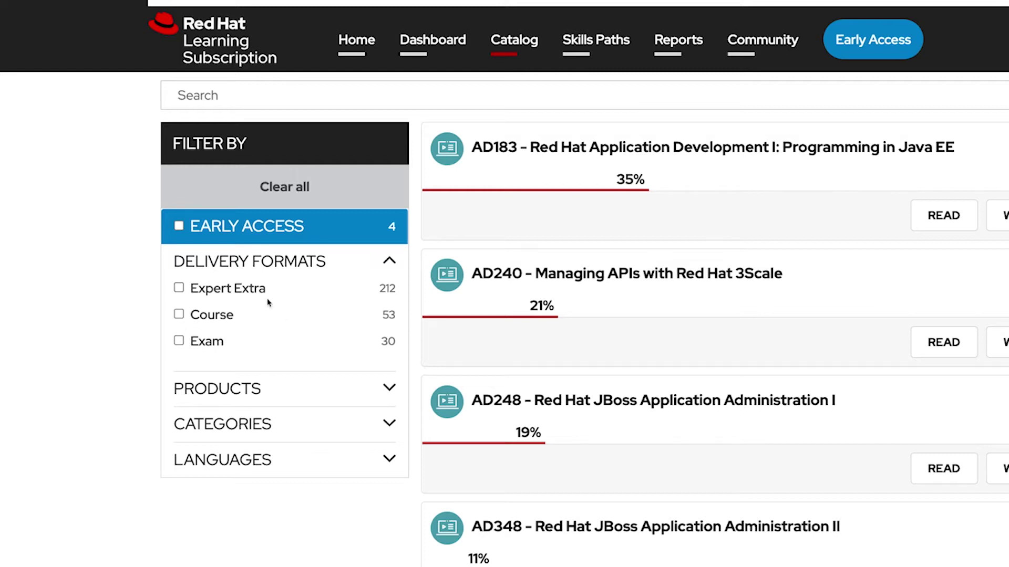
pyautogui.click(180, 315)
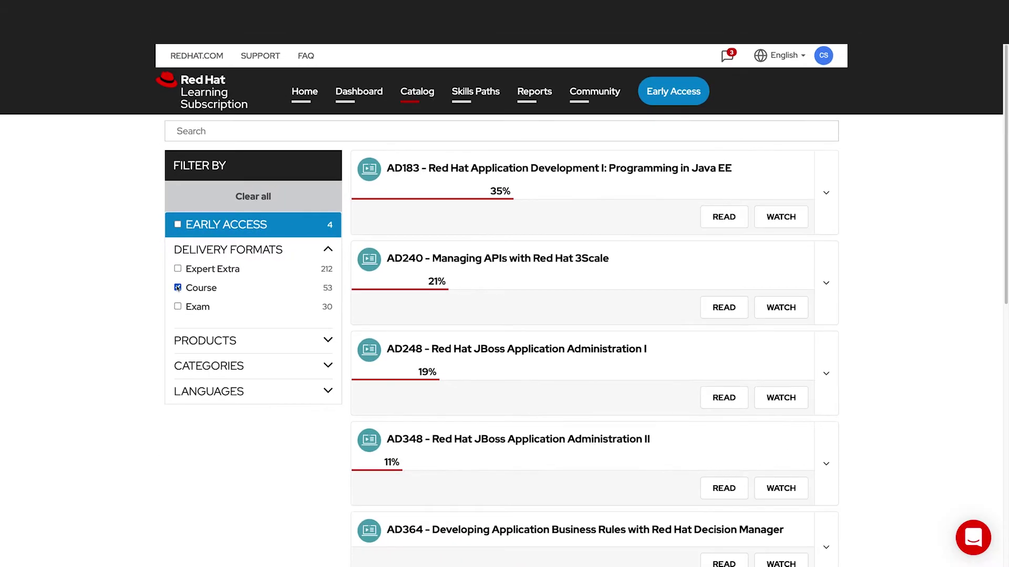
pyautogui.click(233, 342)
pyautogui.scroll(-1, 234, 340)
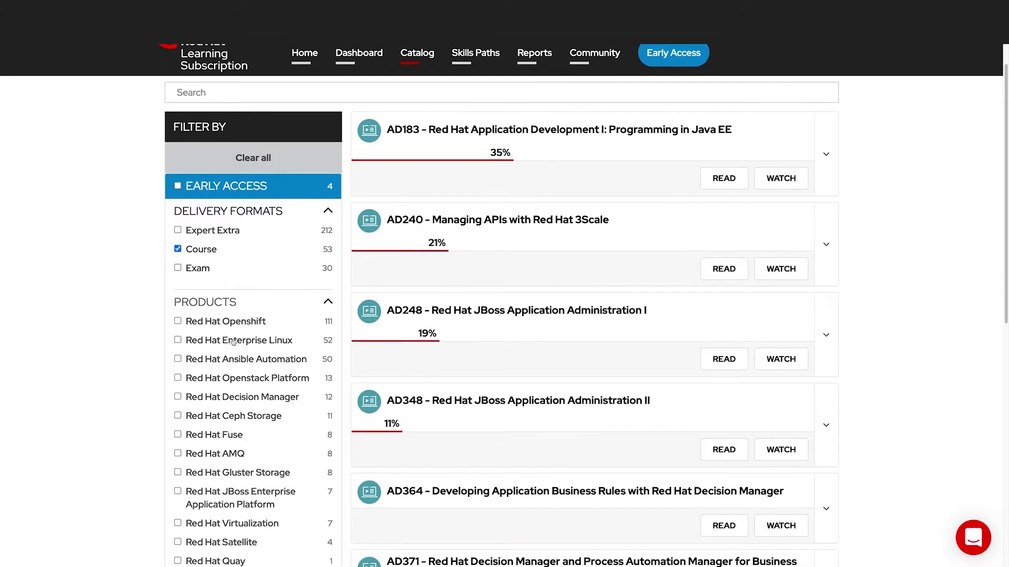
pyautogui.scroll(-1, 234, 340)
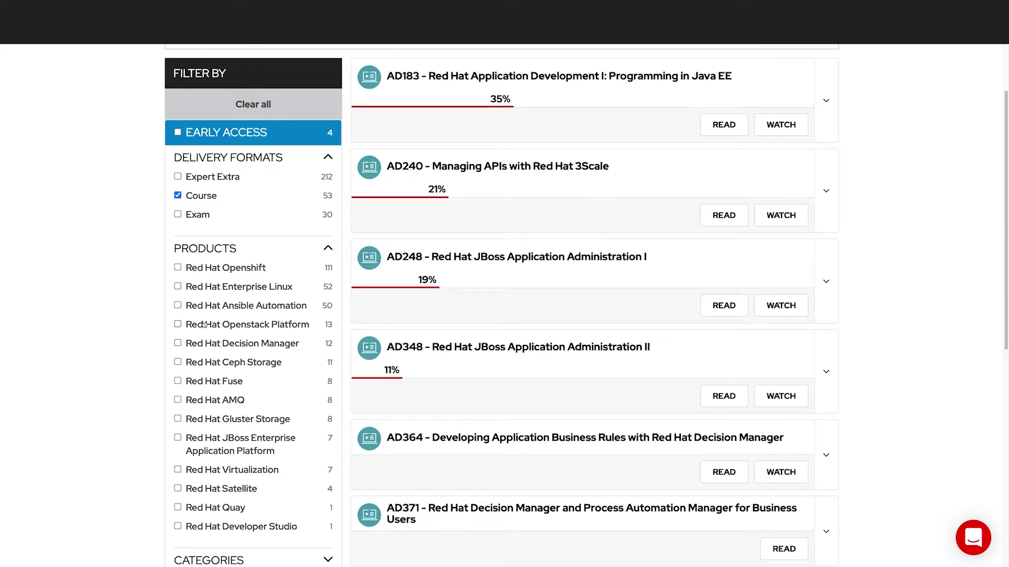
pyautogui.click(178, 268)
pyautogui.scroll(-3, 150, 286)
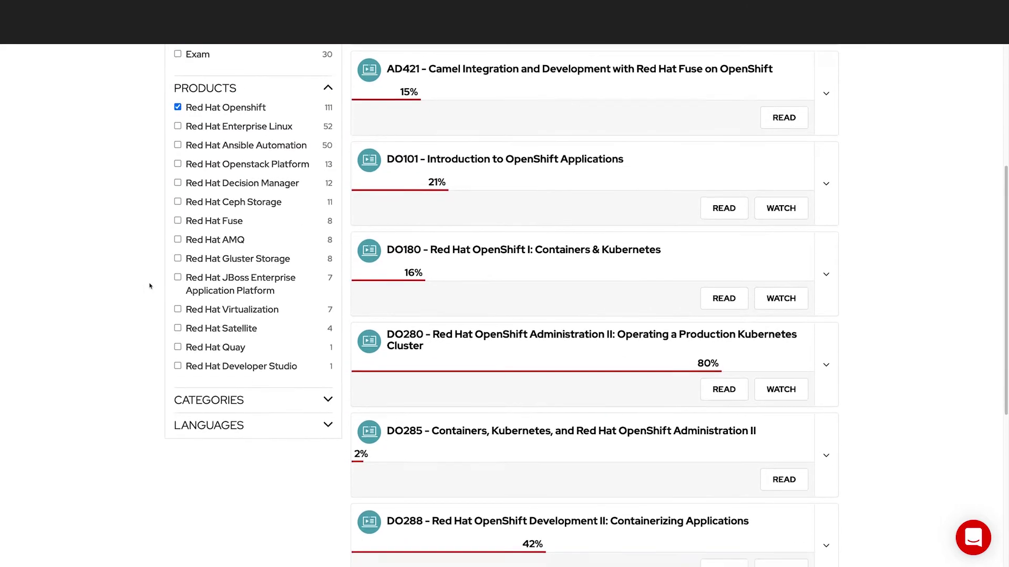
pyautogui.scroll(-1, 150, 286)
pyautogui.click(208, 323)
pyautogui.scroll(-1, 179, 321)
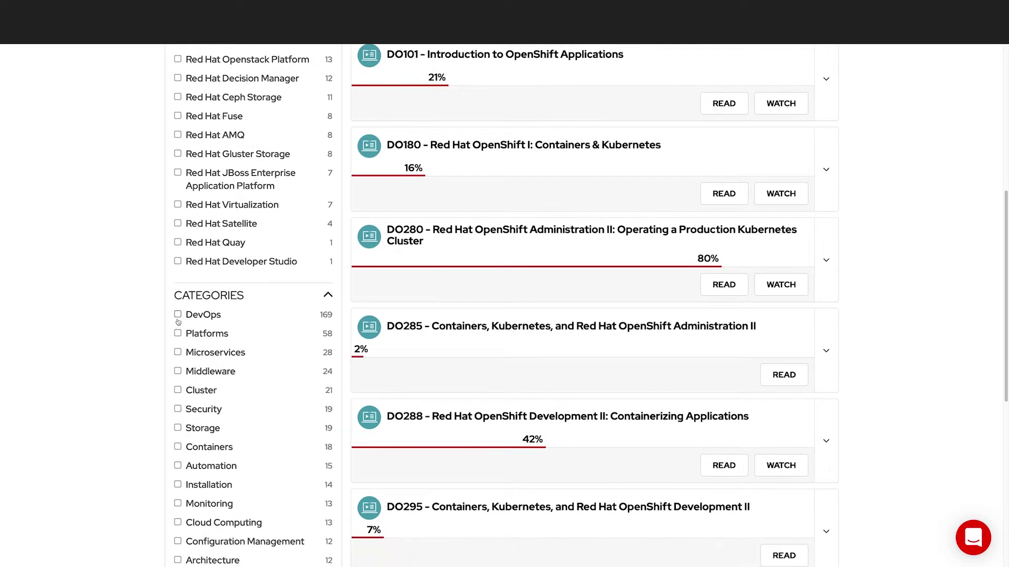
pyautogui.click(177, 315)
pyautogui.scroll(-1, 159, 317)
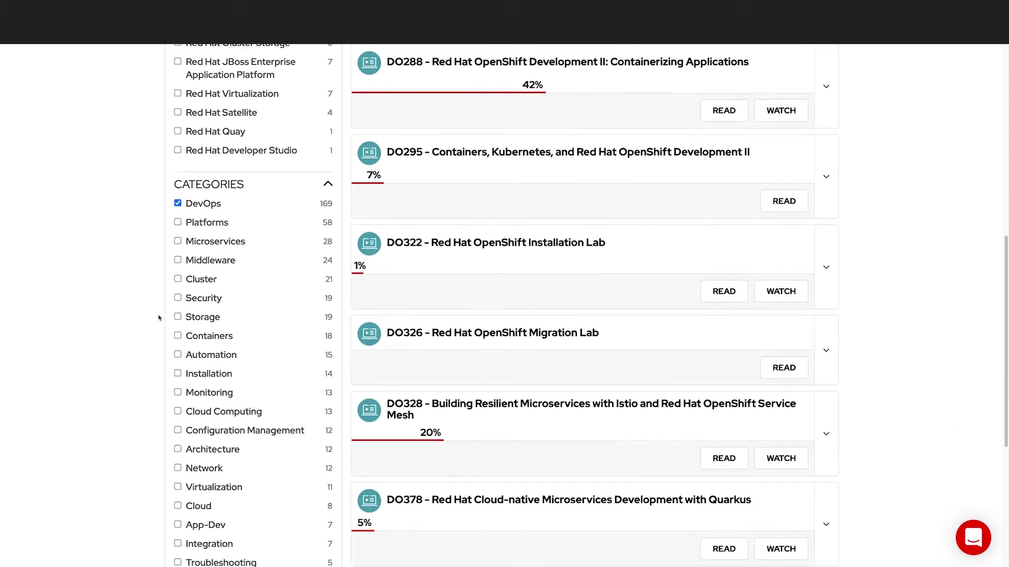
pyautogui.scroll(-3, 159, 318)
pyautogui.click(205, 480)
pyautogui.scroll(-1, 205, 474)
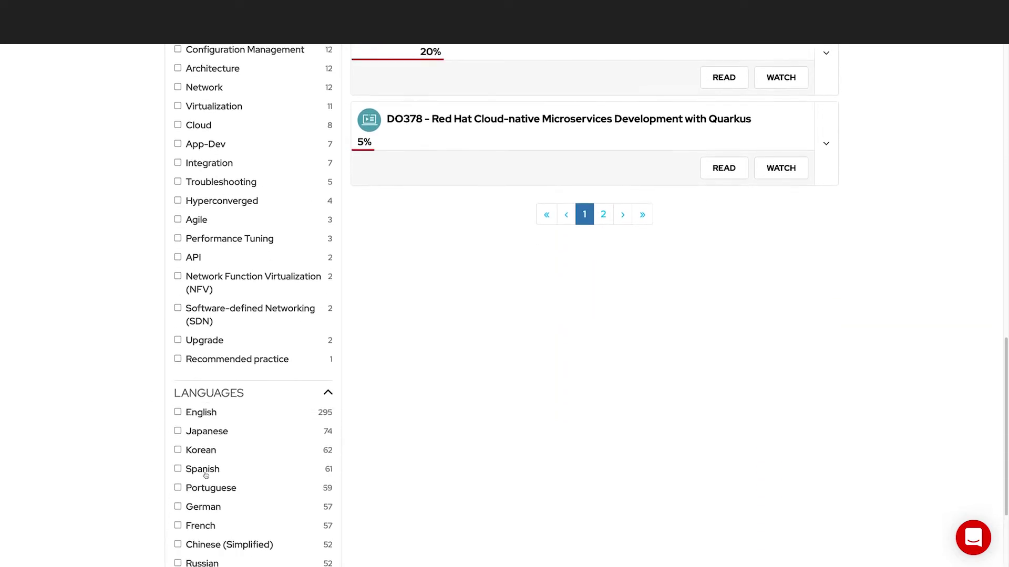
pyautogui.click(177, 412)
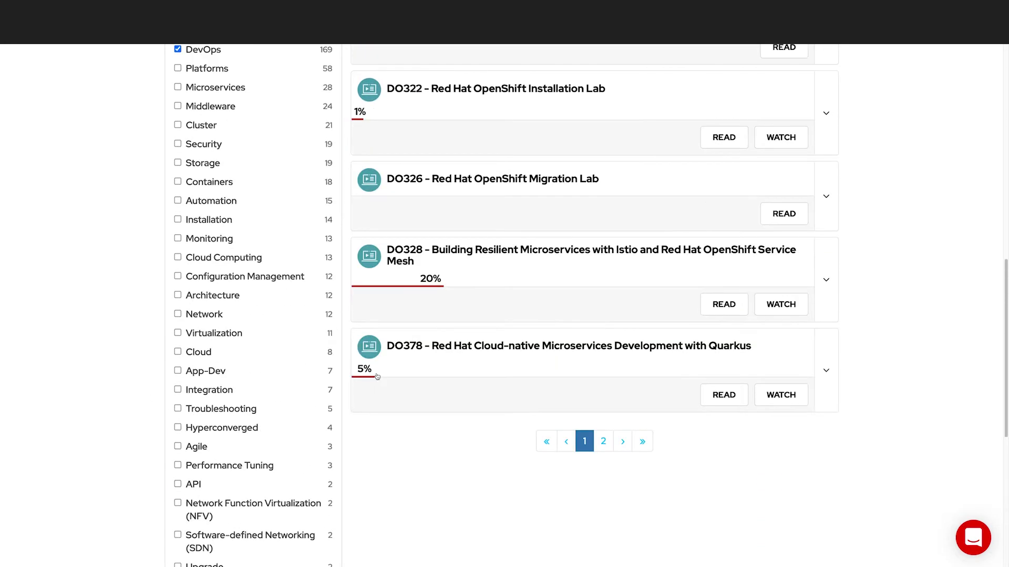
pyautogui.scroll(3, 376, 376)
pyautogui.scroll(2, 375, 375)
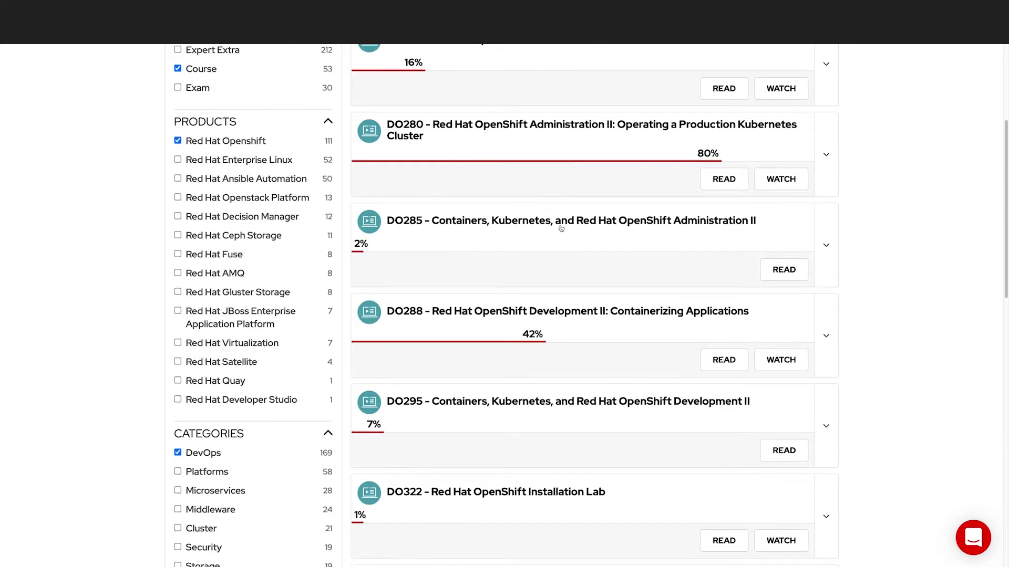
pyautogui.scroll(2, 581, 297)
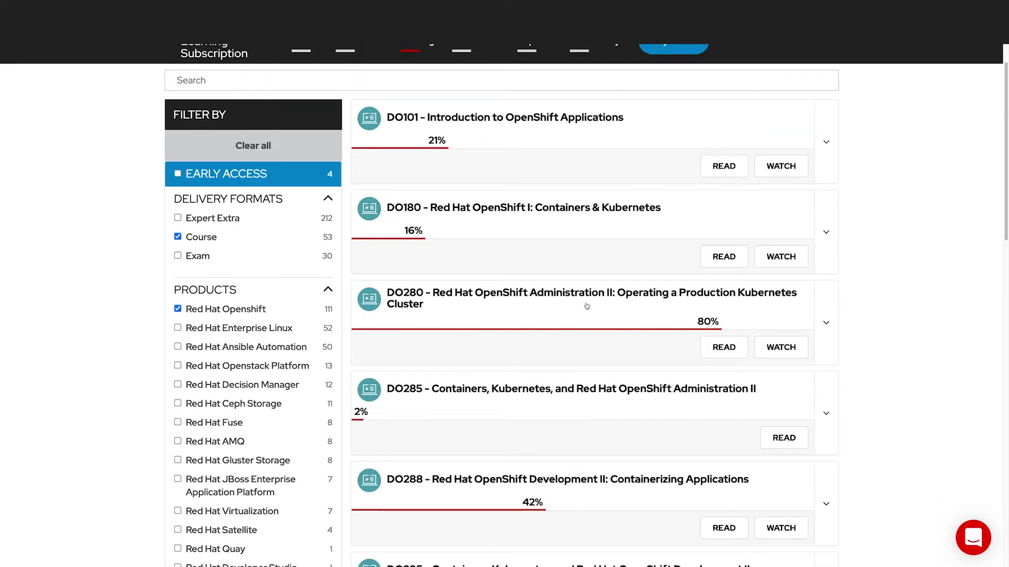
pyautogui.scroll(1, 587, 306)
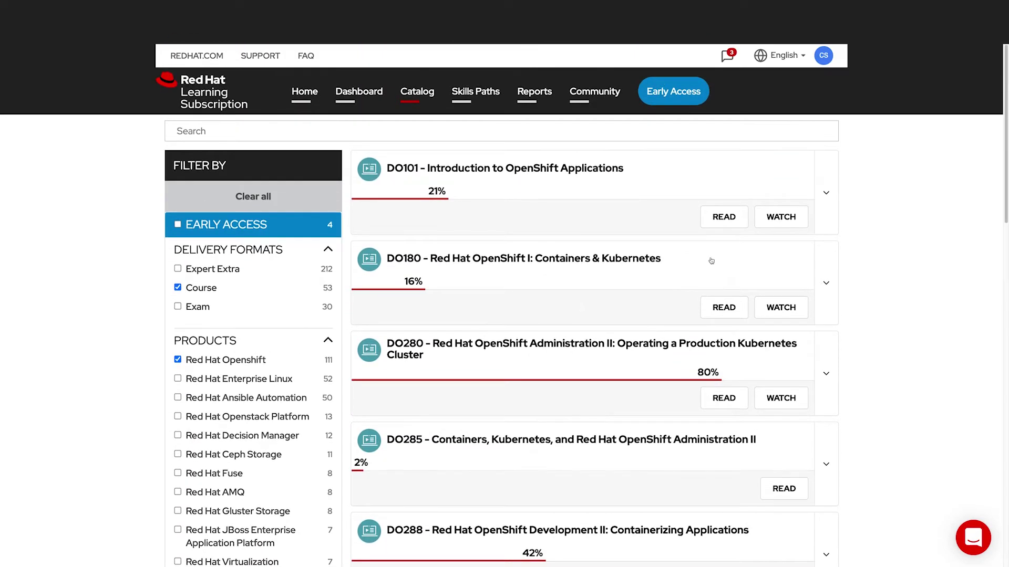
pyautogui.click(827, 285)
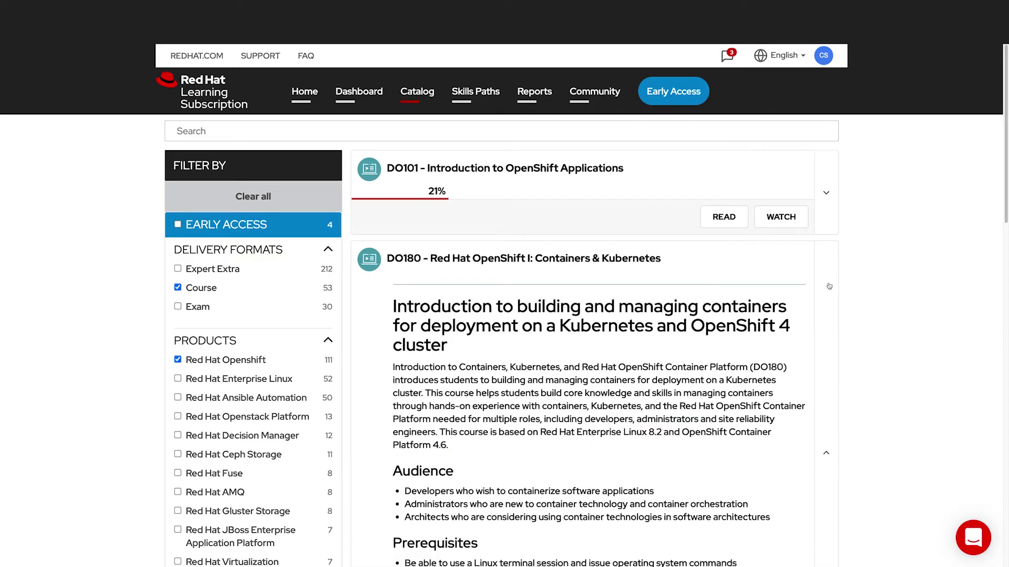
pyautogui.scroll(-2, 798, 280)
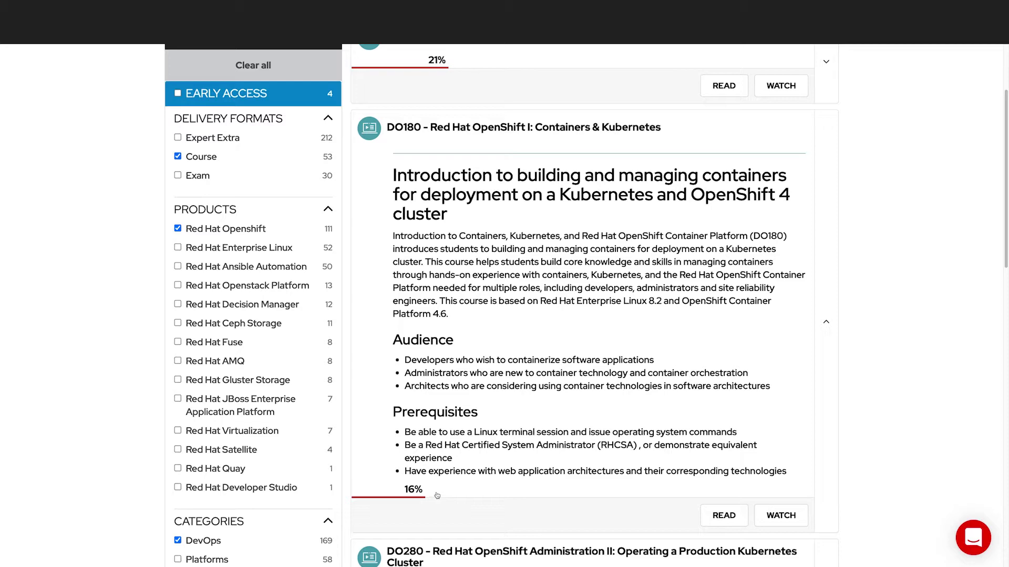
pyautogui.click(828, 262)
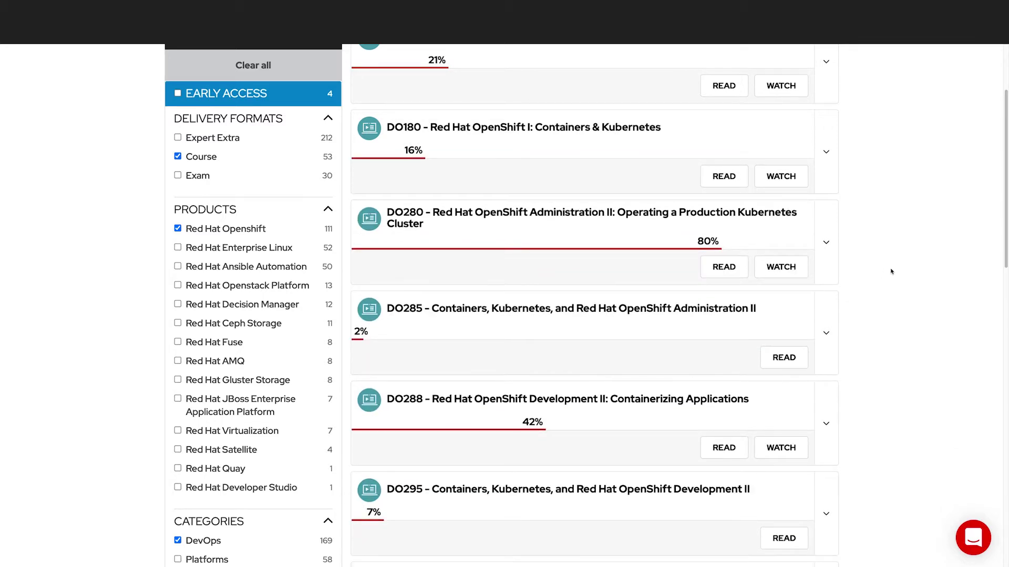
pyautogui.scroll(2, 891, 270)
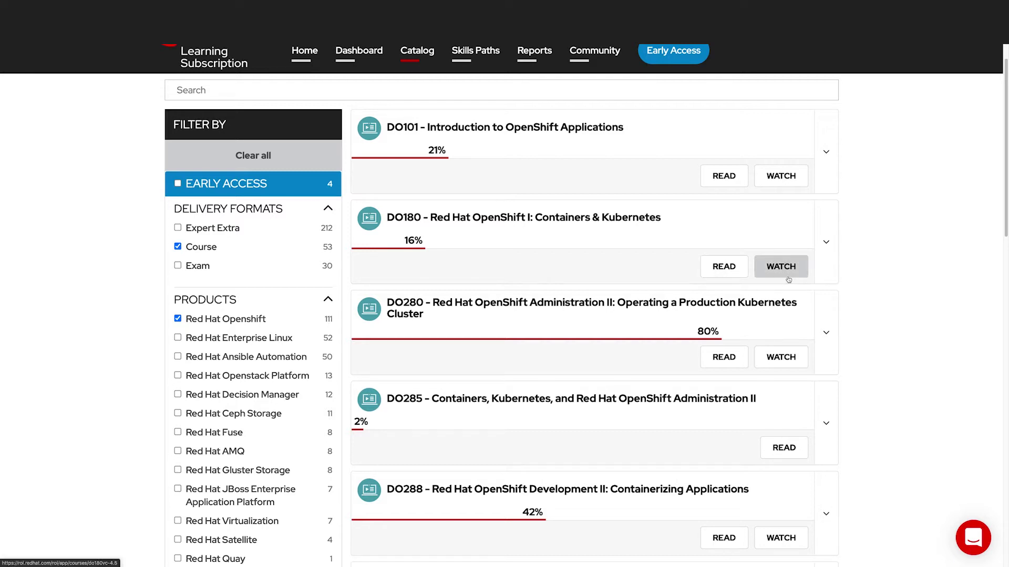
# Open DO180 and page through Chapter 1, the quiz and container architecture, then back
pyautogui.click(724, 266)
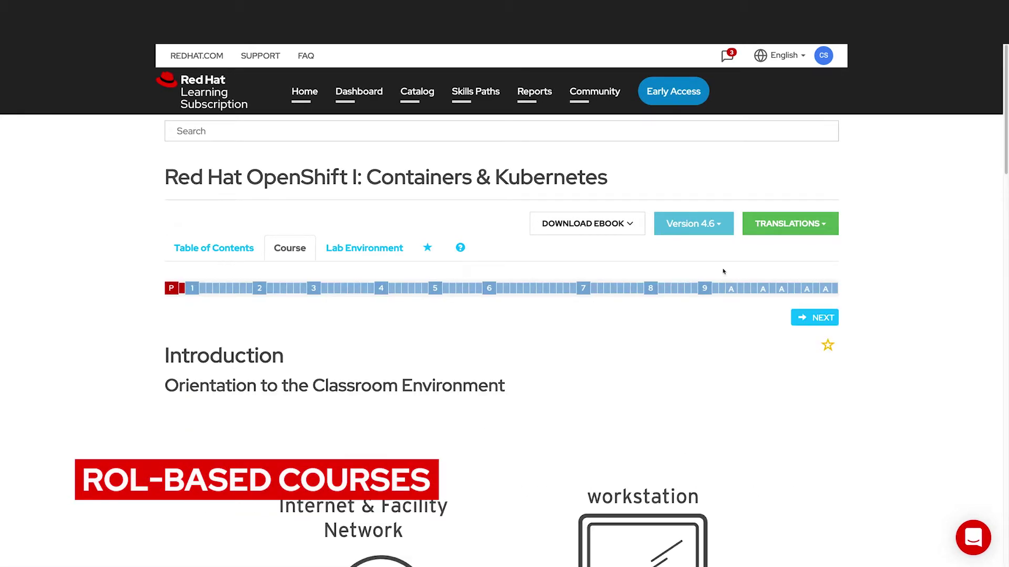
pyautogui.scroll(-3, 889, 310)
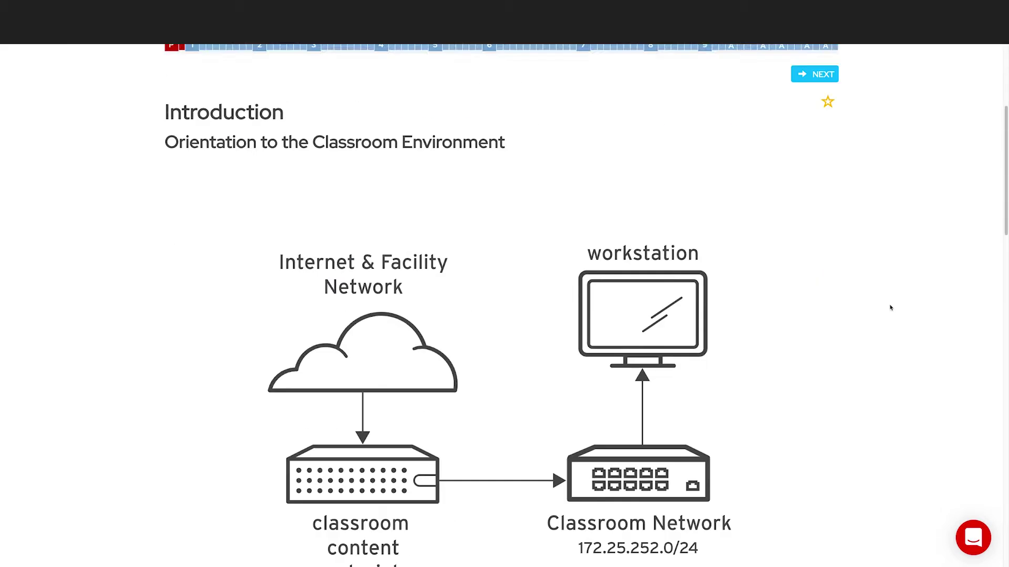
pyautogui.scroll(-3, 890, 310)
pyautogui.scroll(-2, 890, 309)
pyautogui.scroll(-4, 890, 309)
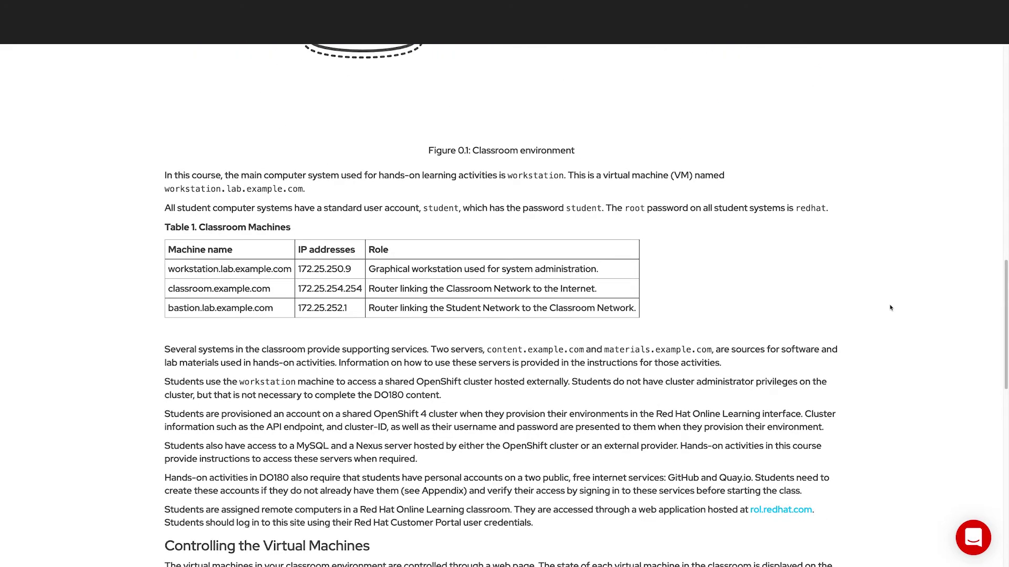
pyautogui.scroll(-2, 890, 308)
pyautogui.scroll(-3, 890, 308)
pyautogui.scroll(-3, 890, 308)
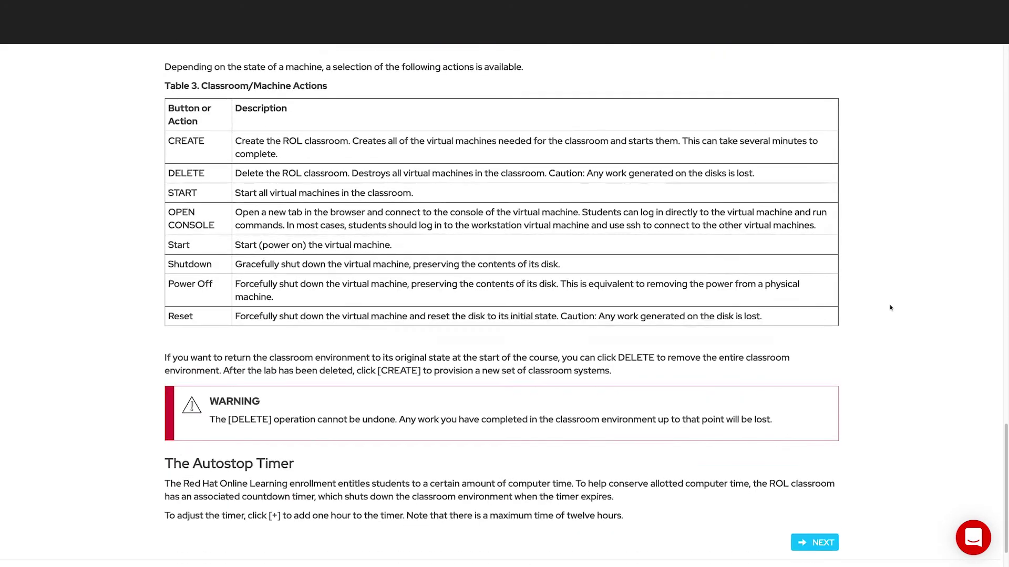
pyautogui.scroll(-5, 891, 309)
pyautogui.scroll(4, 892, 309)
pyautogui.scroll(1, 892, 308)
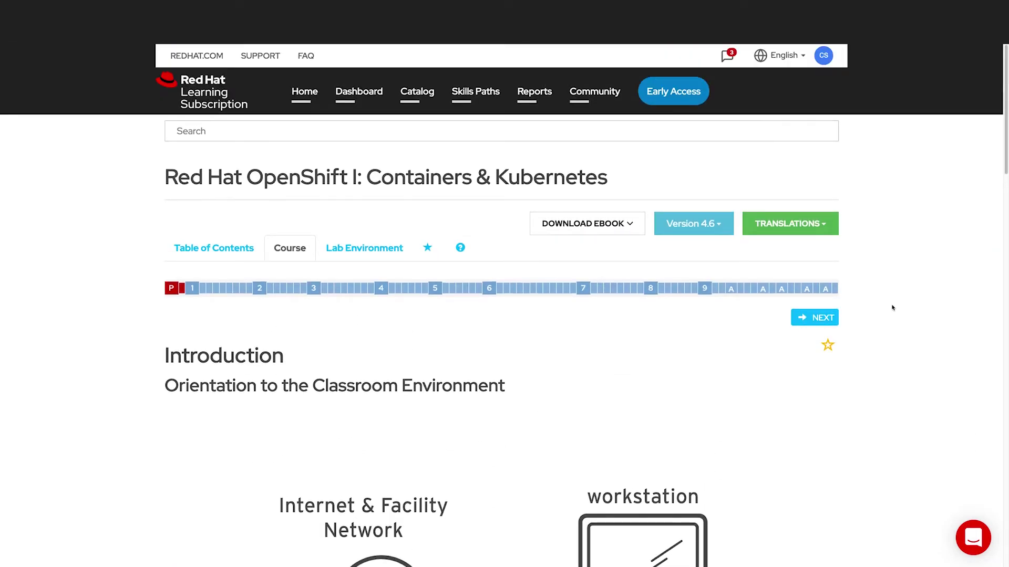
pyautogui.click(821, 320)
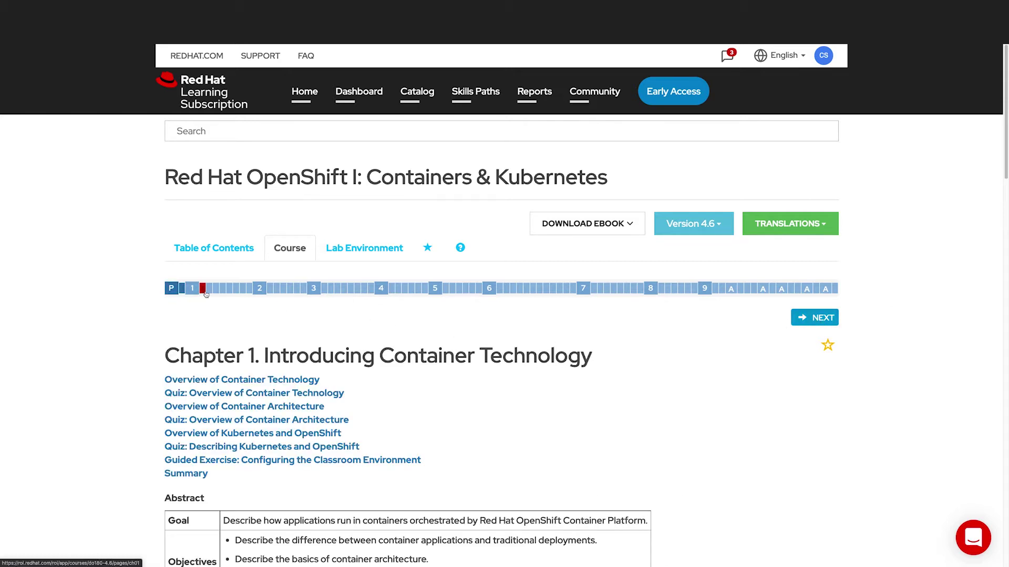
pyautogui.click(815, 324)
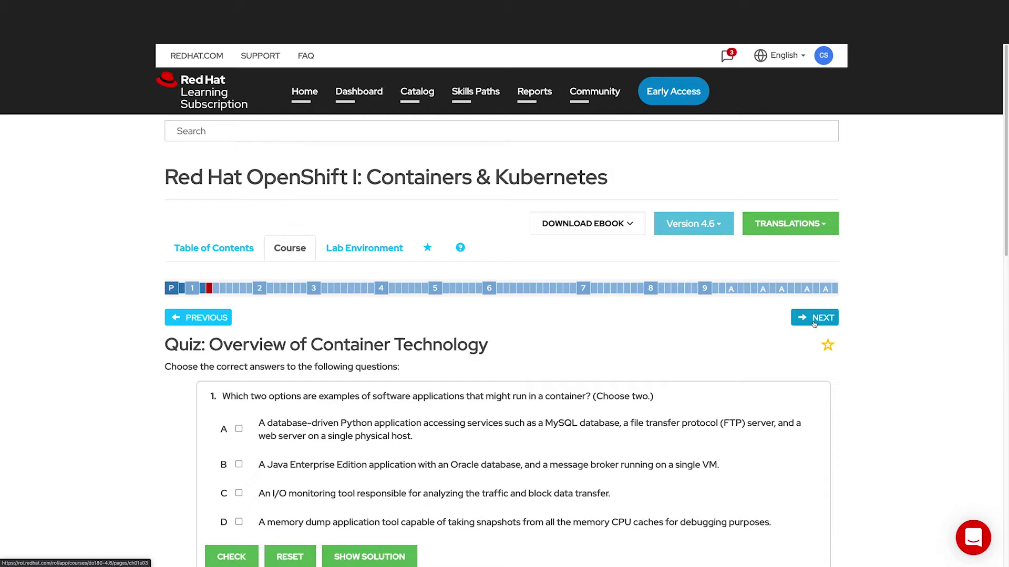
pyautogui.click(814, 324)
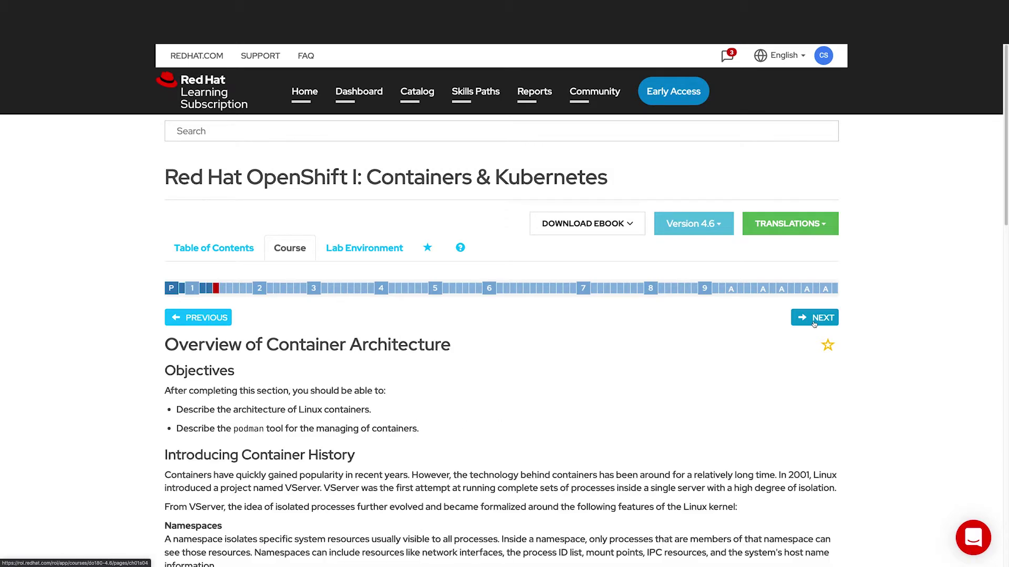
pyautogui.scroll(-4, 773, 395)
pyautogui.scroll(-4, 772, 395)
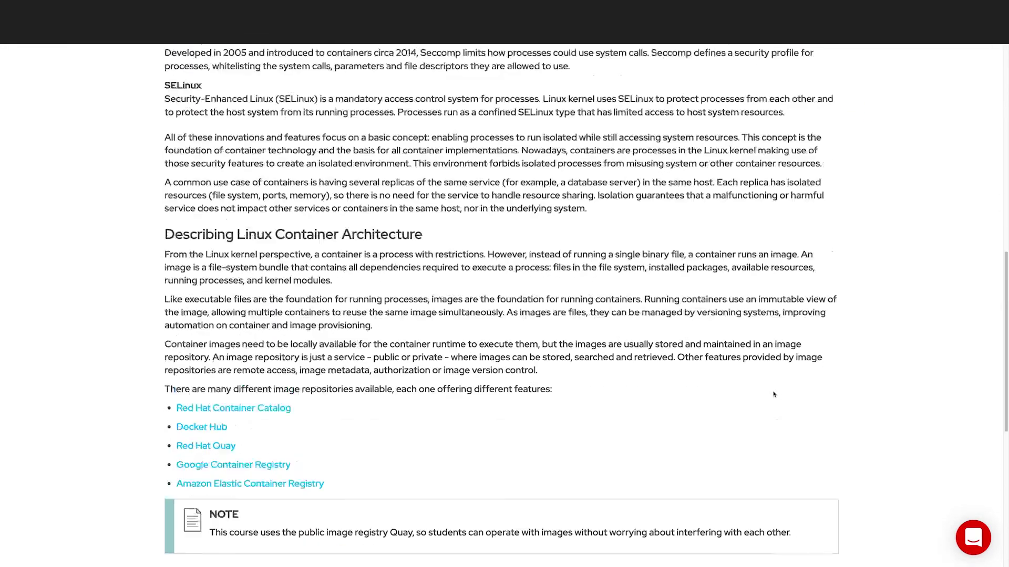
pyautogui.scroll(-1, 773, 394)
pyautogui.scroll(-4, 773, 394)
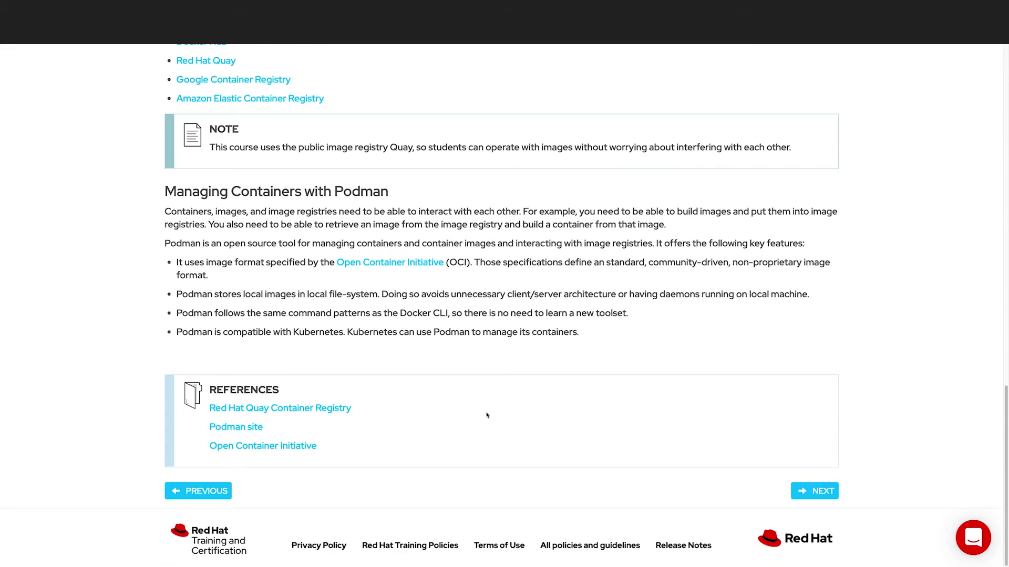
pyautogui.scroll(10, 668, 352)
pyautogui.scroll(5, 668, 353)
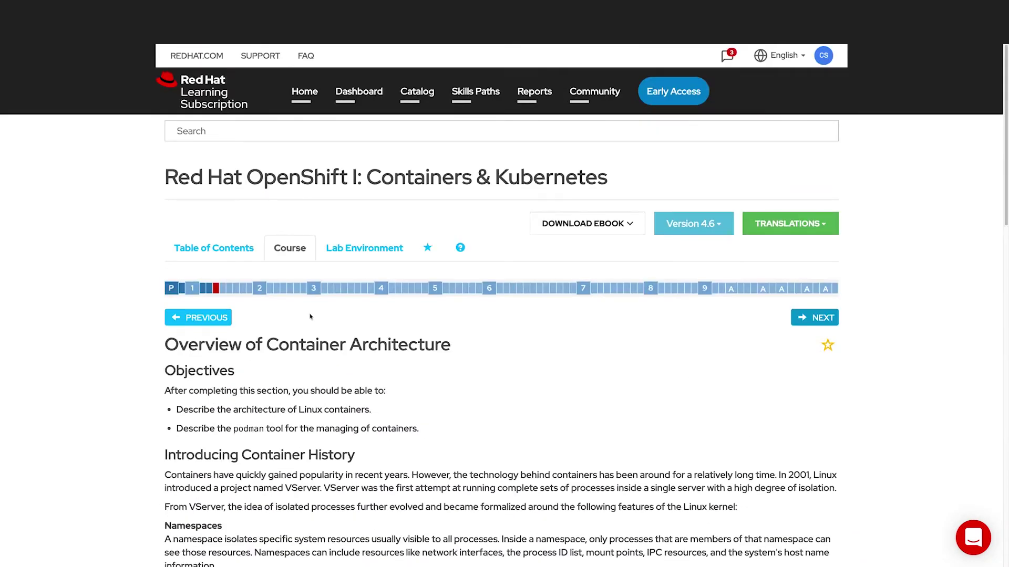
pyautogui.click(213, 319)
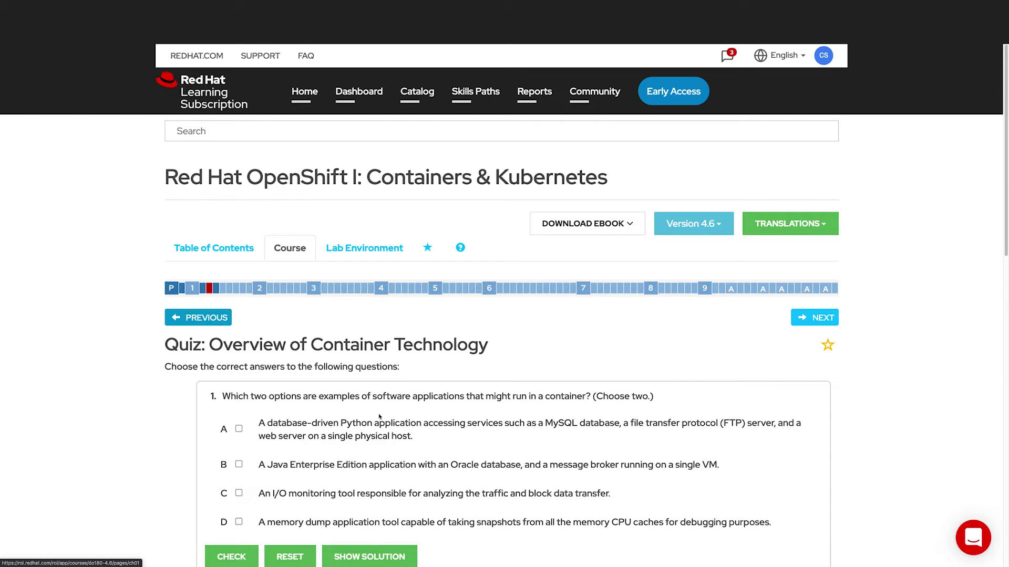
pyautogui.scroll(-2, 380, 416)
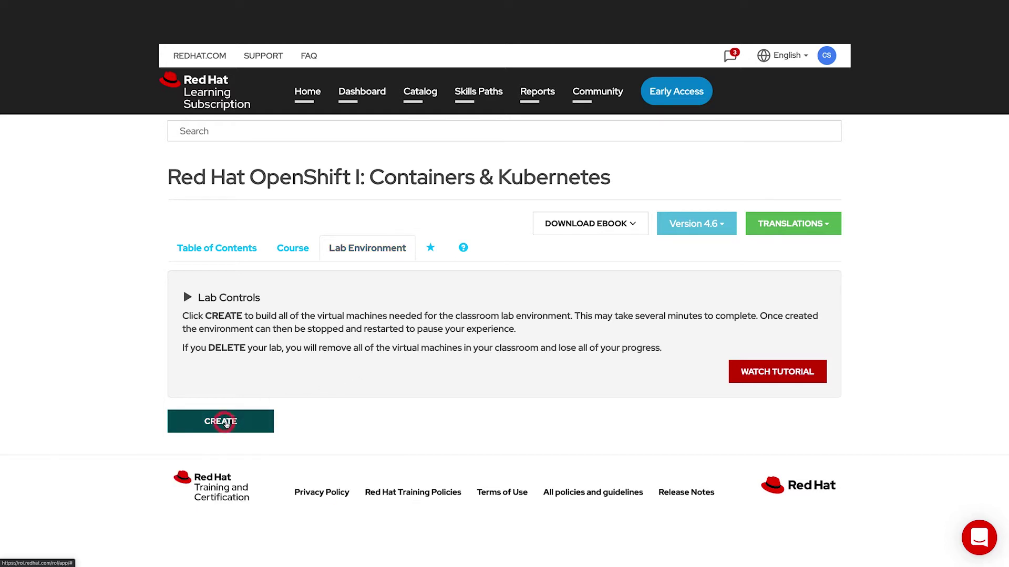
# Create the DO180 classroom lab machines and return to the course content
pyautogui.click(226, 423)
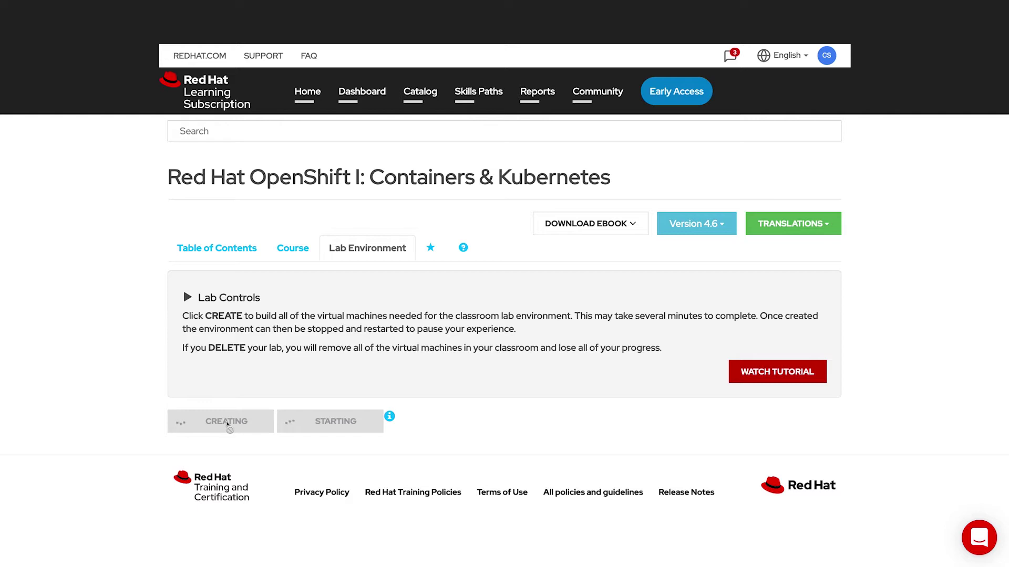
pyautogui.click(292, 253)
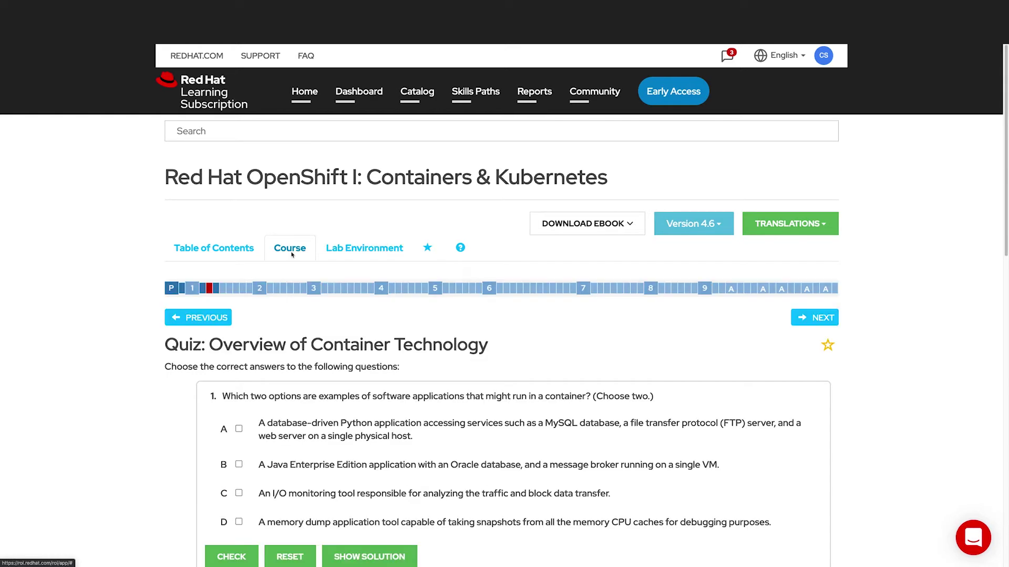
# Visit the Chapter 2 Containerized Services lab, the Chapter 9 review, then the table of contents
pyautogui.click(297, 289)
pyautogui.scroll(-2, 296, 325)
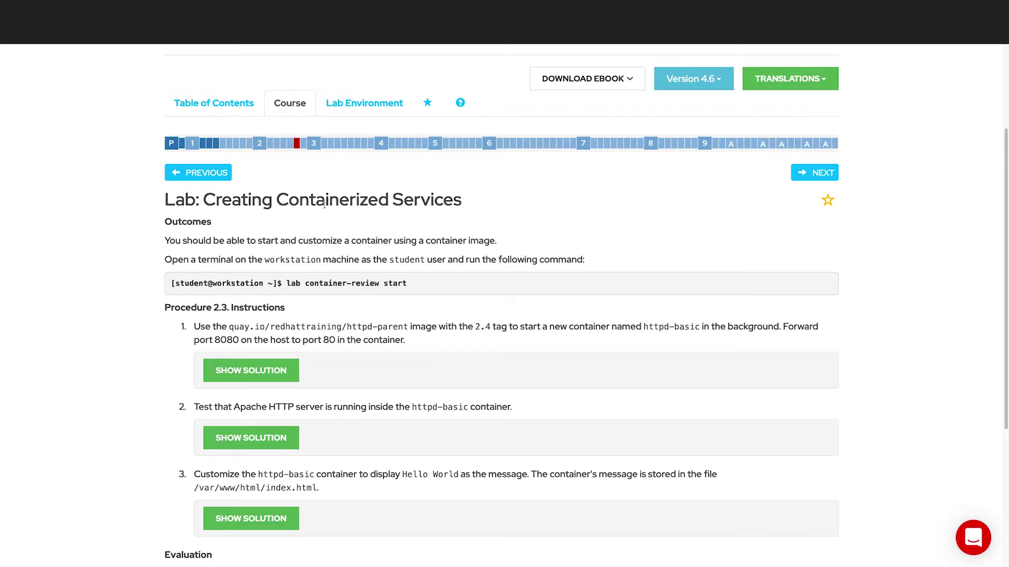
pyautogui.click(714, 144)
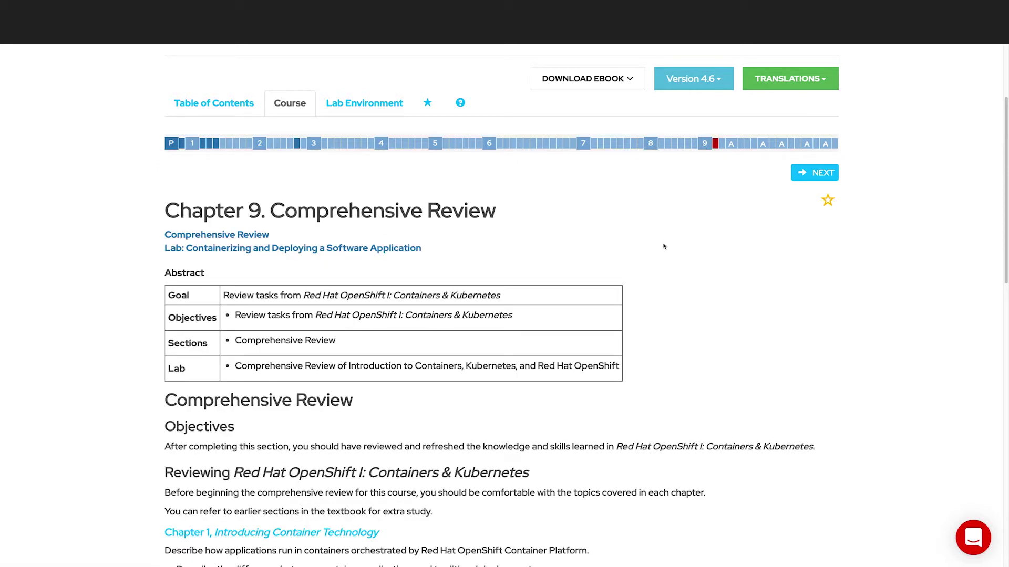
pyautogui.scroll(2, 701, 281)
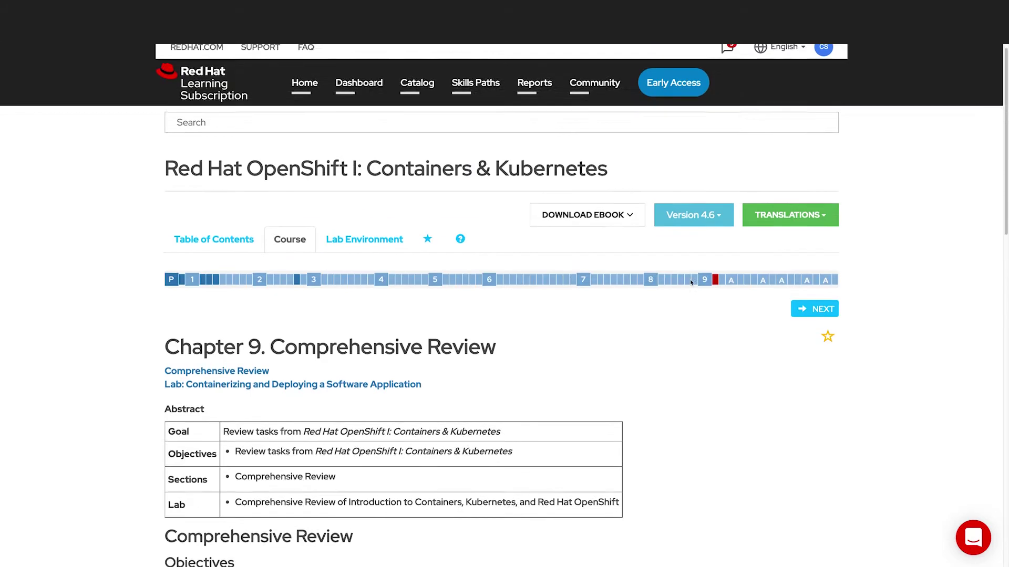
pyautogui.scroll(-5, 659, 352)
pyautogui.scroll(5, 663, 351)
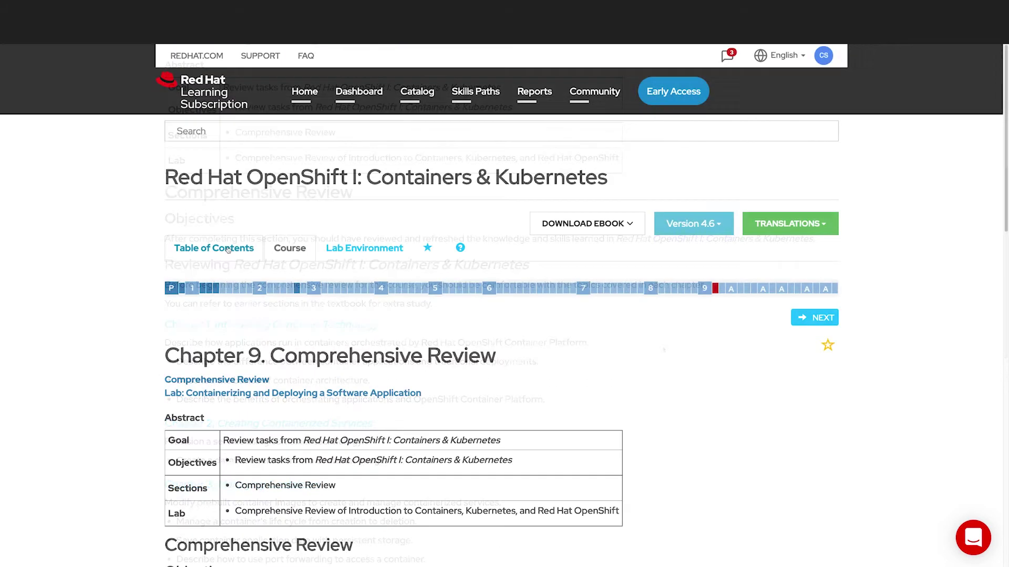
pyautogui.click(228, 249)
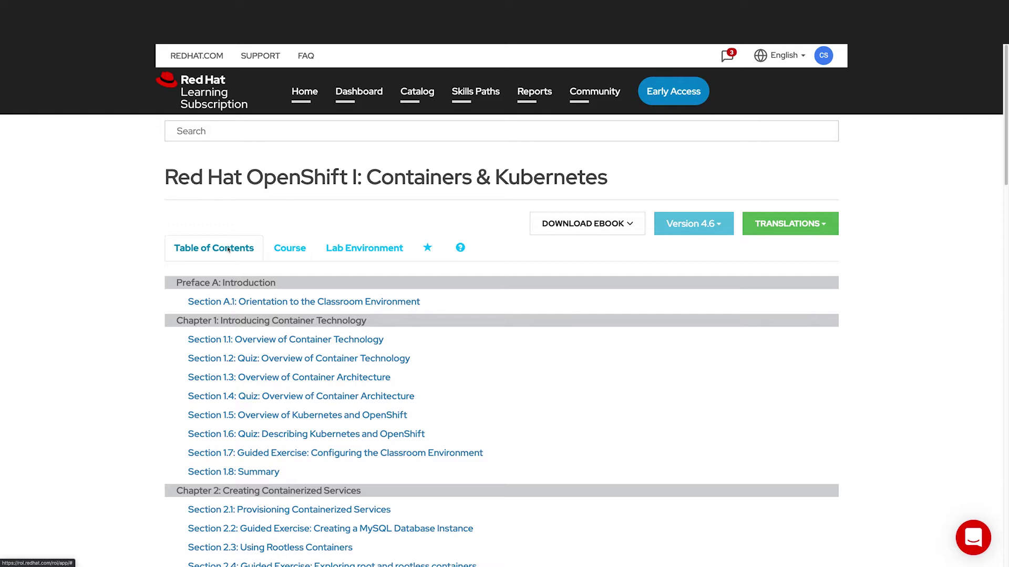
pyautogui.scroll(-3, 448, 367)
pyautogui.scroll(3, 448, 367)
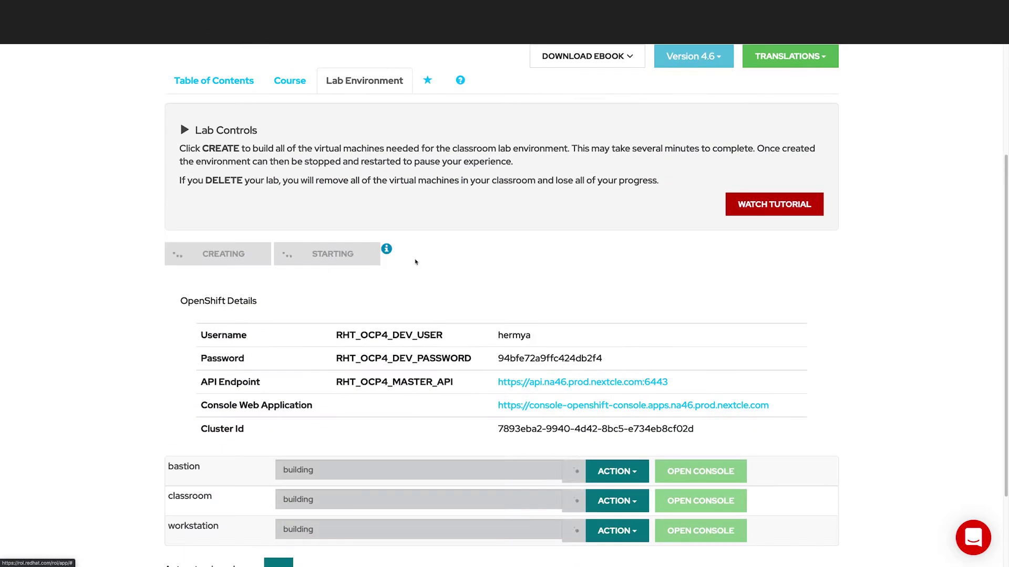
pyautogui.scroll(-1, 475, 282)
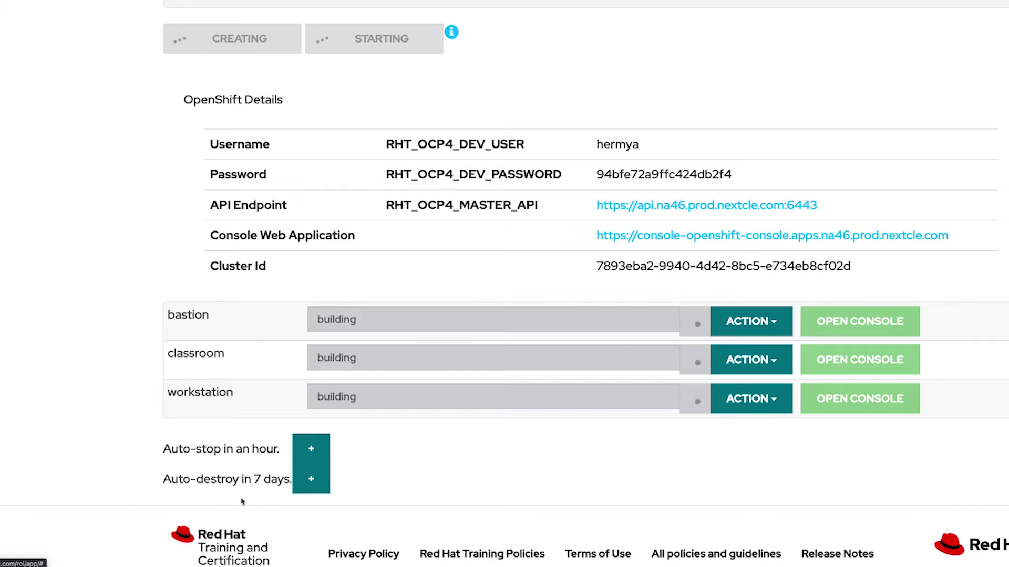
# Add hours to the lab's auto-stop timer, extending it to 3 hours
pyautogui.click(310, 449)
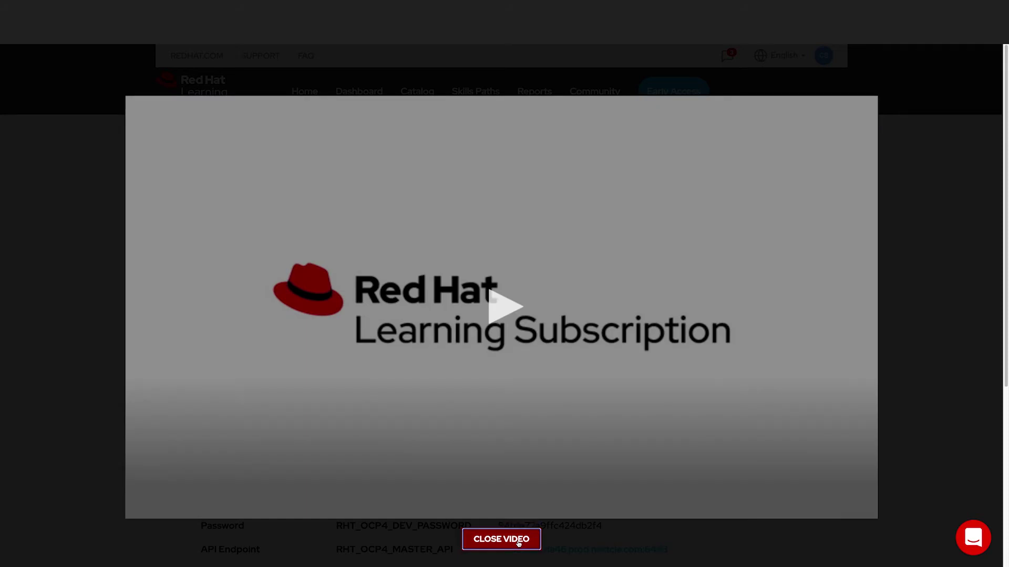
# Check the ebook download languages, the Version 4.6 options and the translation languages
pyautogui.click(606, 204)
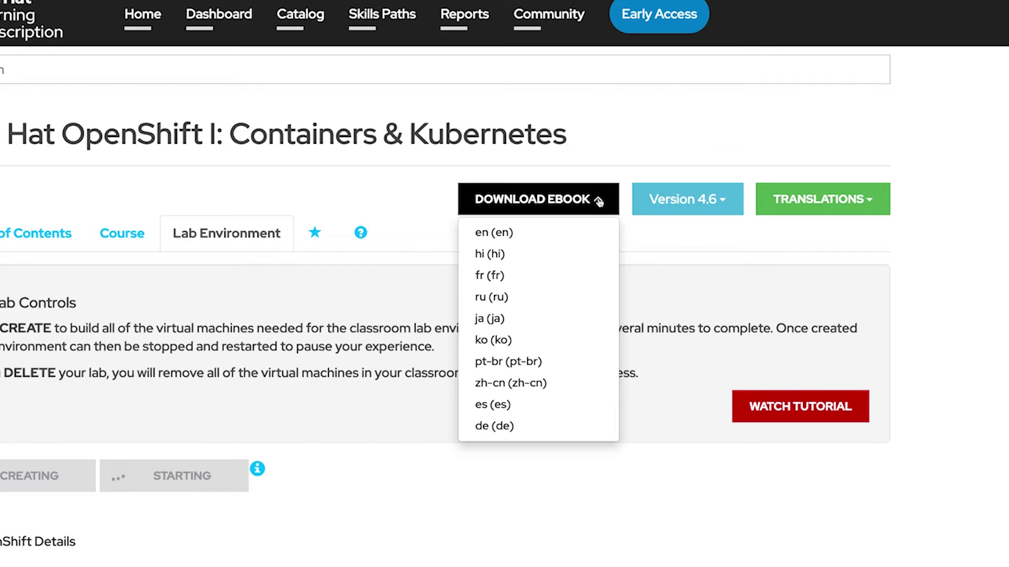
pyautogui.click(599, 202)
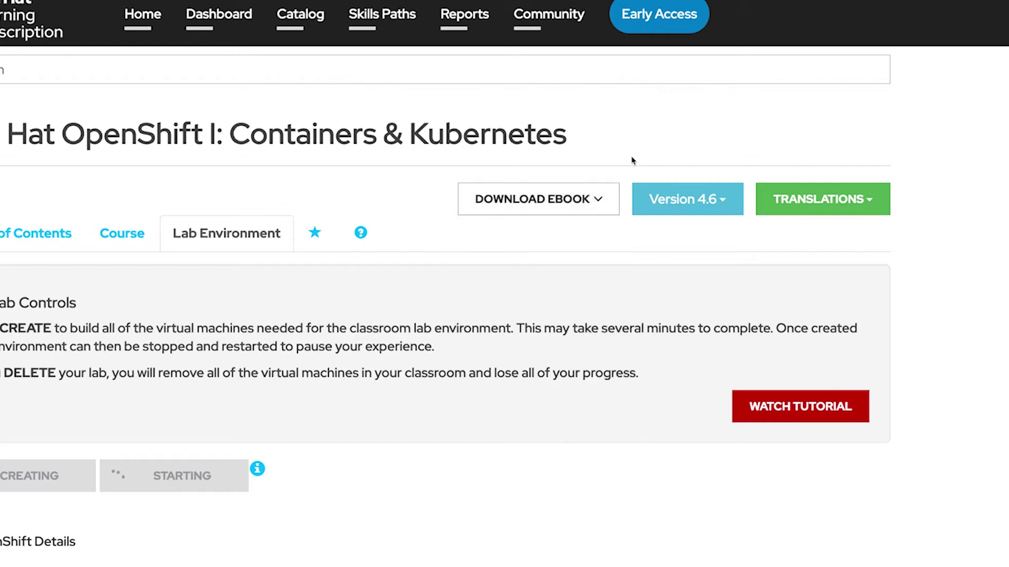
pyautogui.click(691, 199)
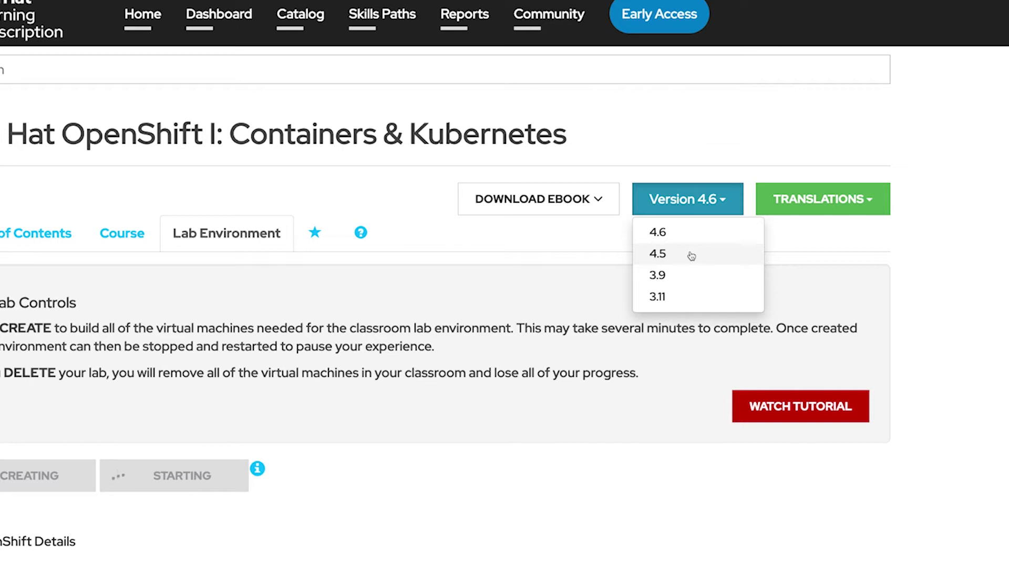
pyautogui.click(870, 203)
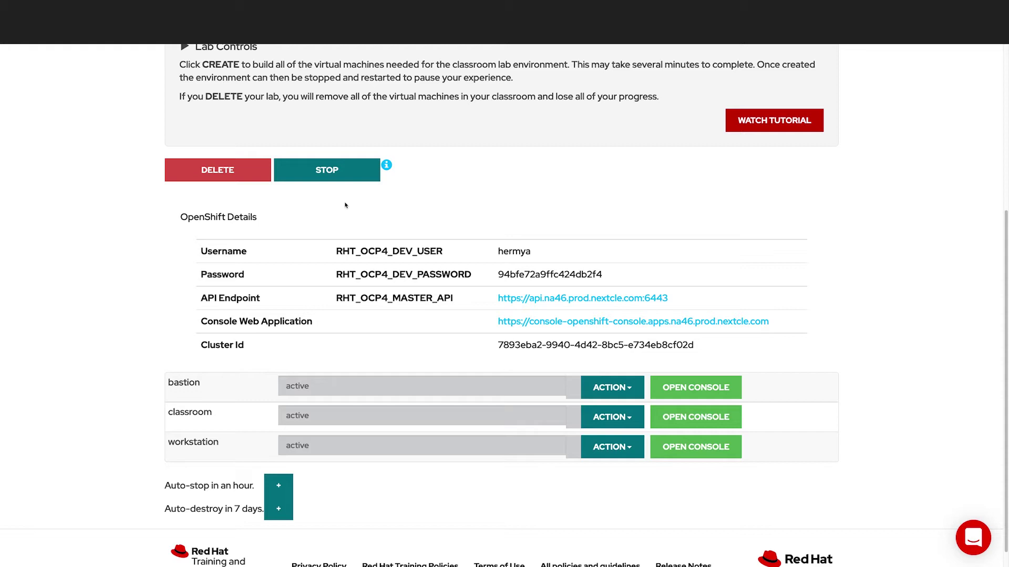
# Check the bastion machine's console and power actions, then delete the lab environment
pyautogui.click(325, 177)
pyautogui.click(219, 171)
pyautogui.click(676, 388)
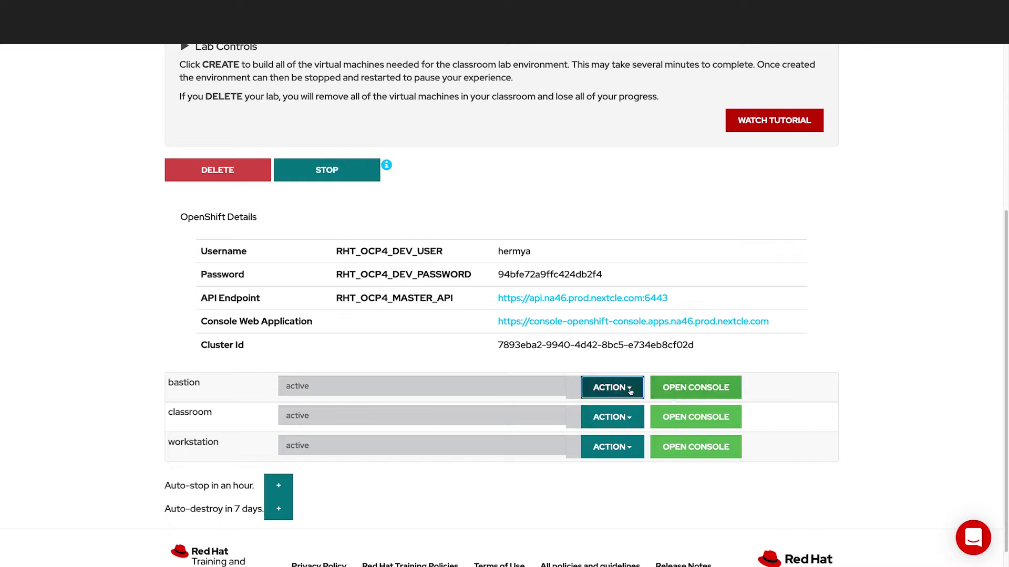
pyautogui.click(629, 389)
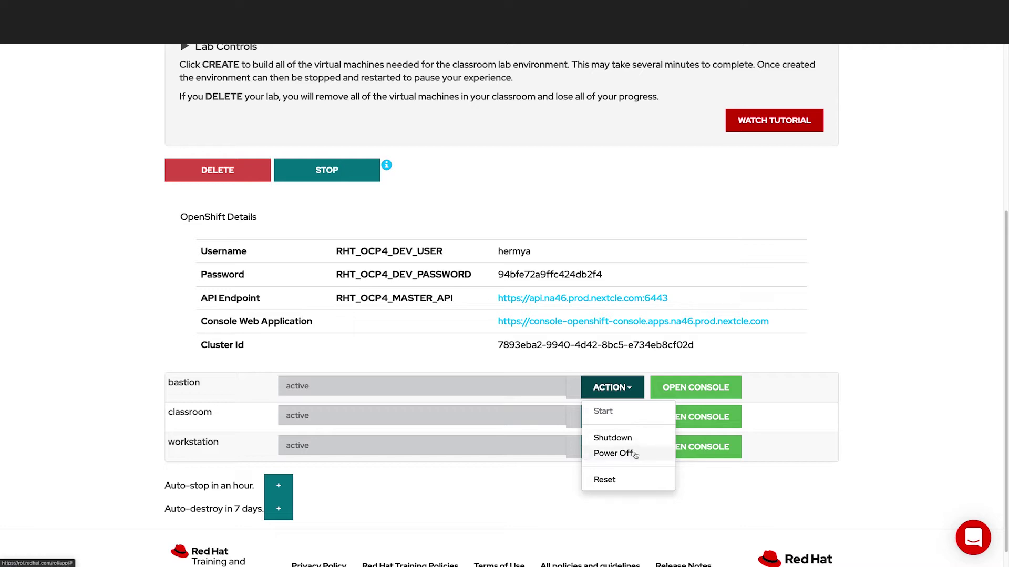
pyautogui.click(552, 489)
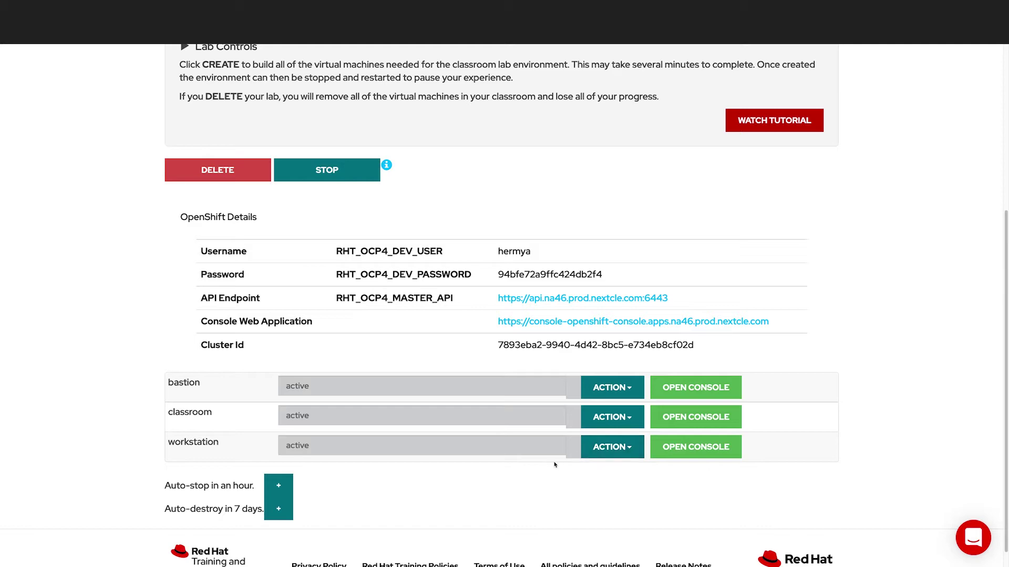
pyautogui.click(224, 172)
pyautogui.click(578, 119)
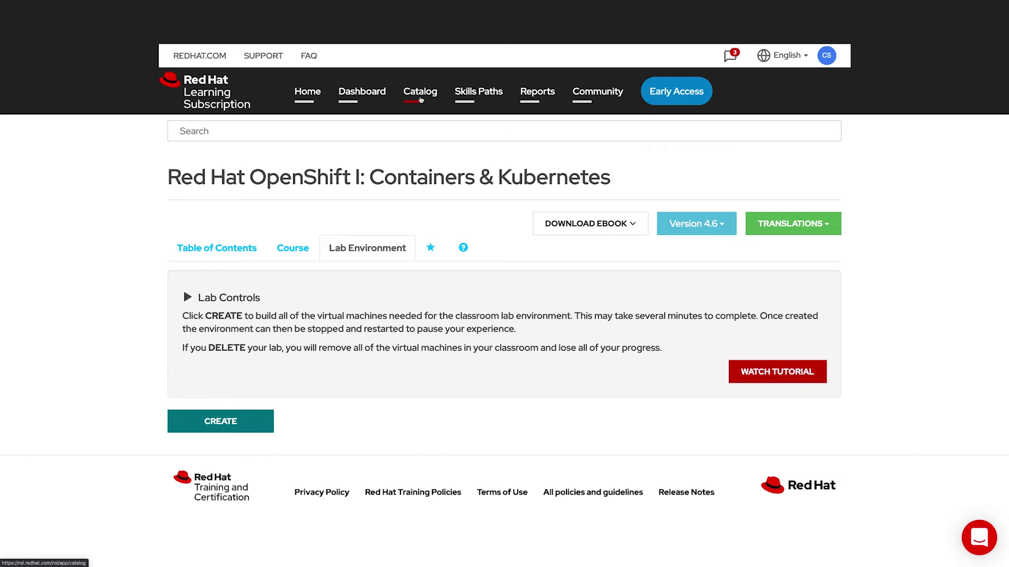
# Start the AD183 Programming Java EE course video from the catalog
pyautogui.click(420, 93)
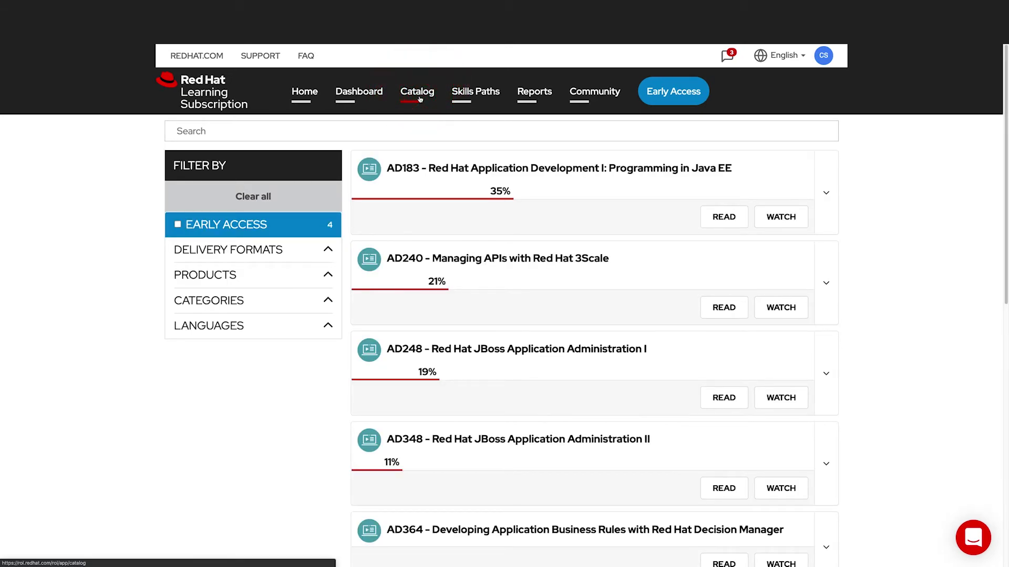
pyautogui.click(783, 219)
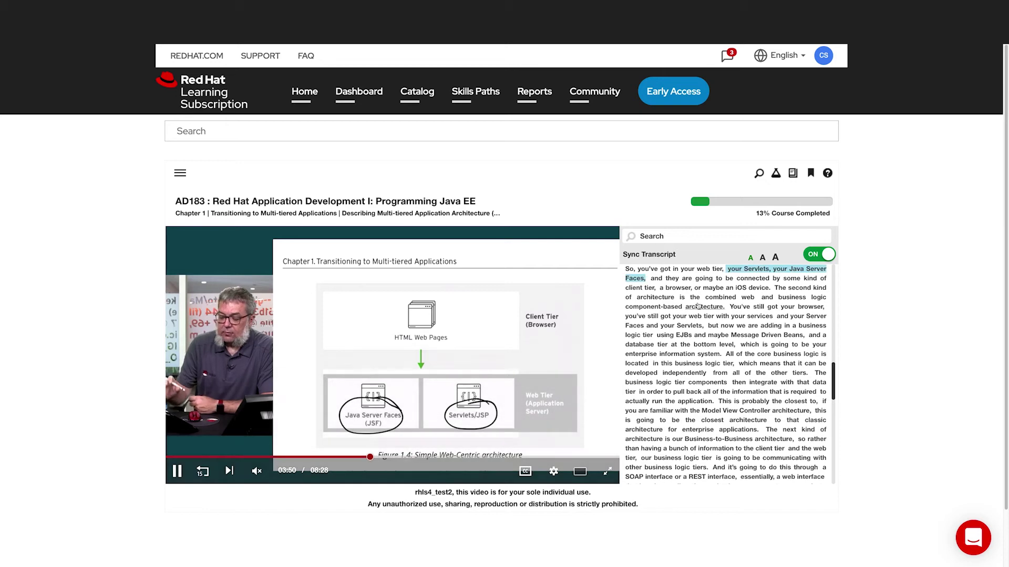
# Set the AD183 video's transcript and captions to French
pyautogui.click(649, 252)
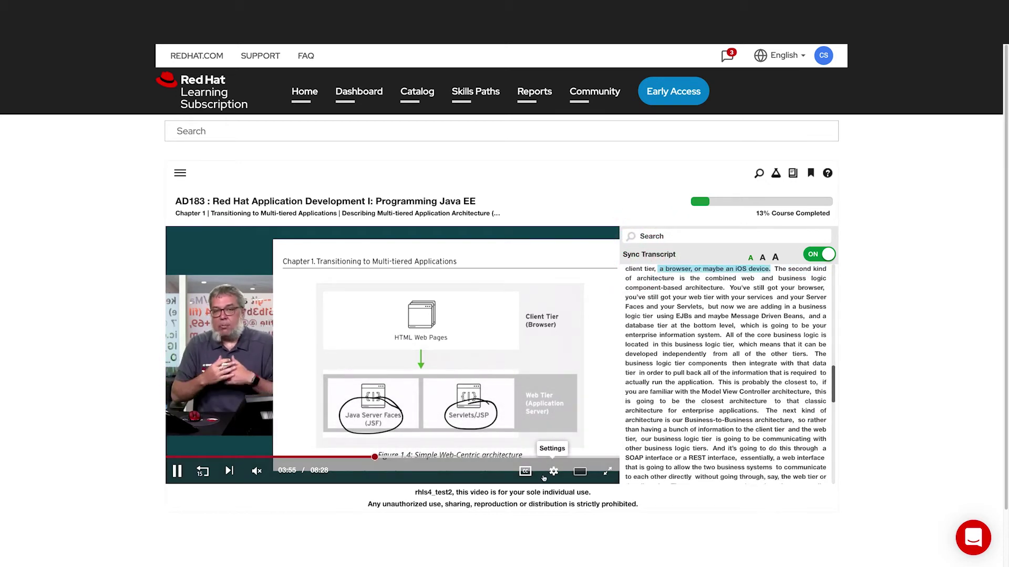
pyautogui.click(525, 472)
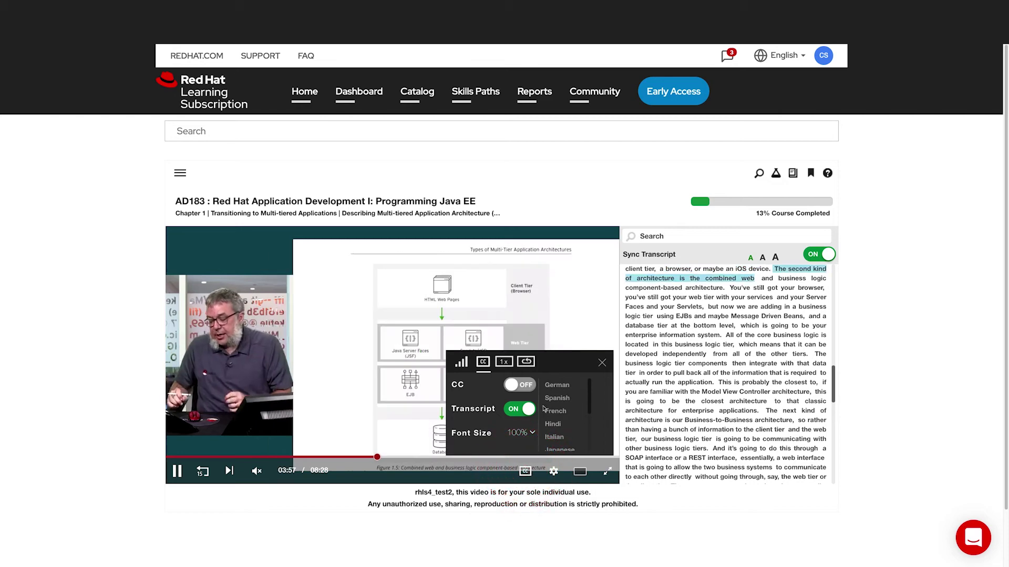
pyautogui.click(556, 411)
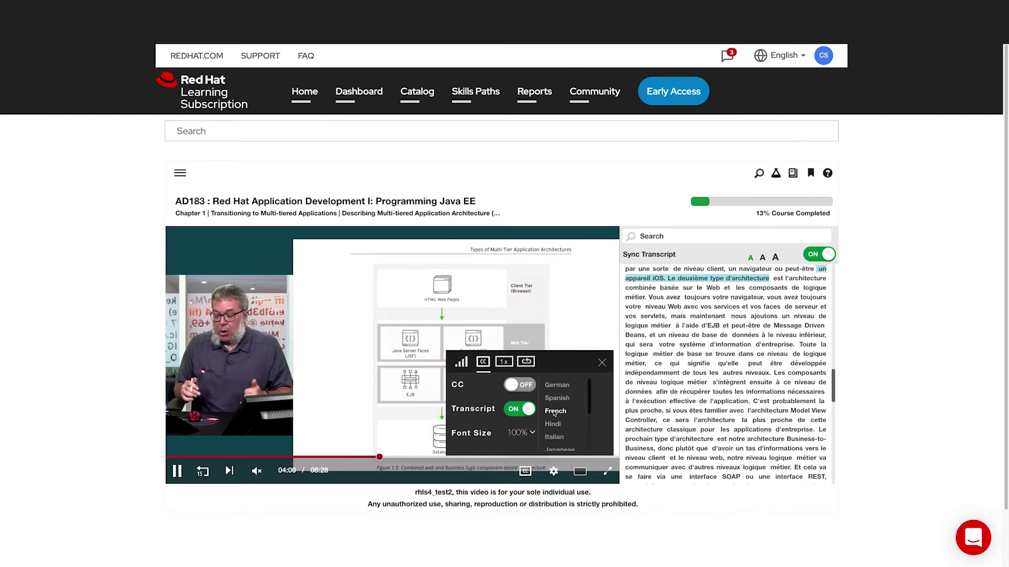
pyautogui.scroll(-2, 590, 423)
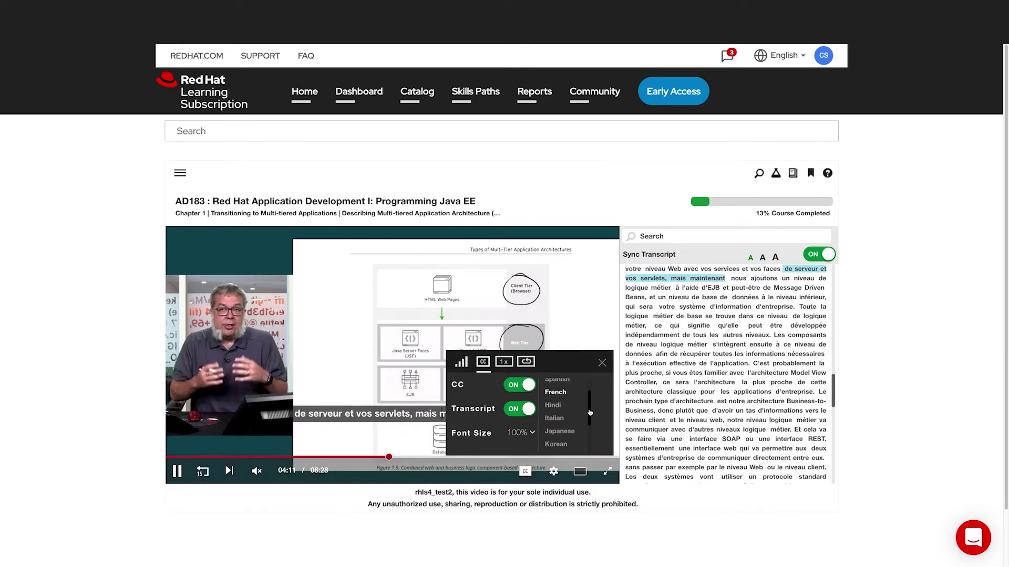
pyautogui.moveTo(589, 424); pyautogui.dragTo(590, 445)
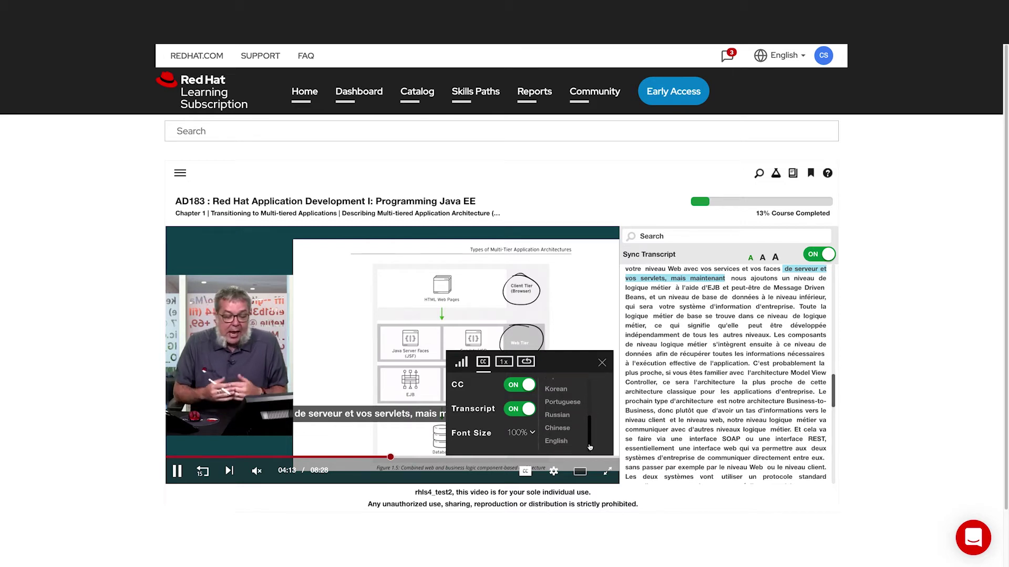
pyautogui.click(601, 363)
pyautogui.click(776, 174)
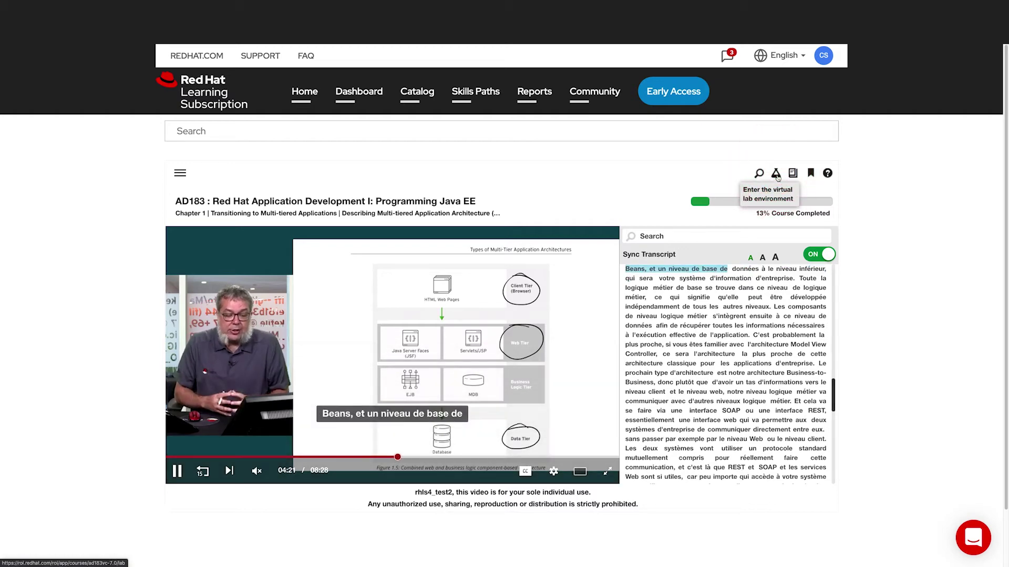
# Search the AD183 videos for 'java', then clear the search and return to the catalog
pyautogui.click(759, 173)
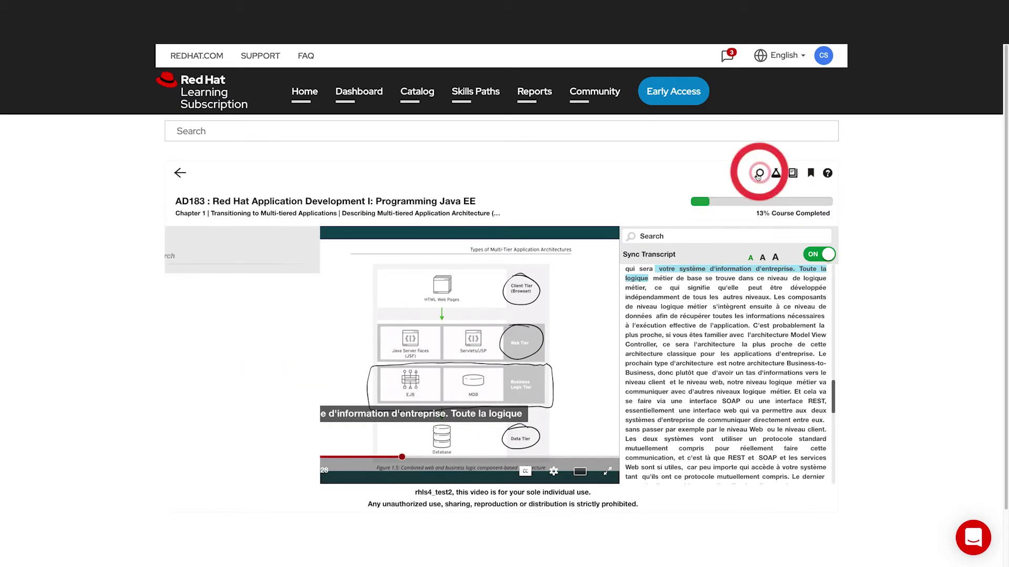
pyautogui.click(192, 257)
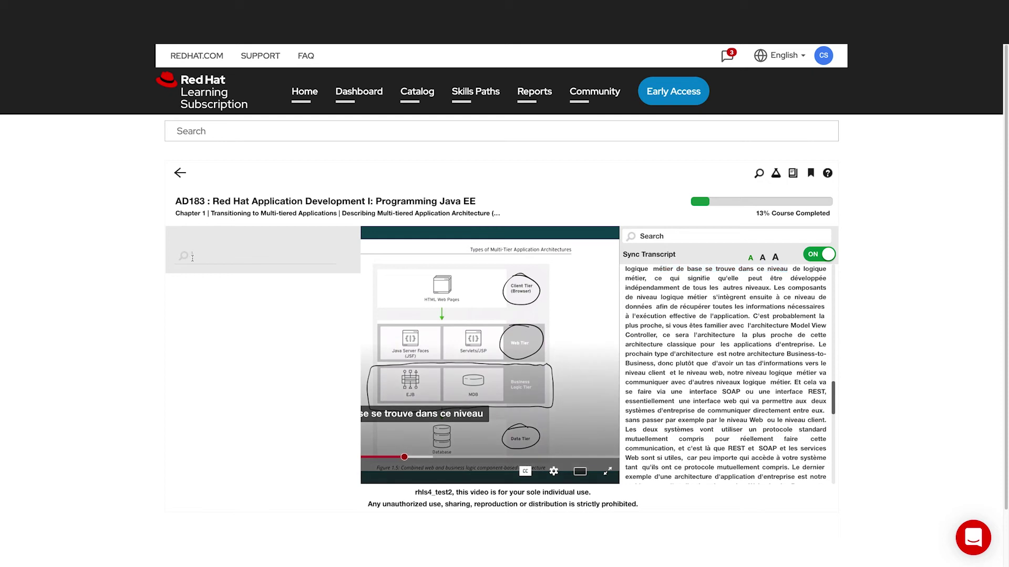
pyautogui.write('java')
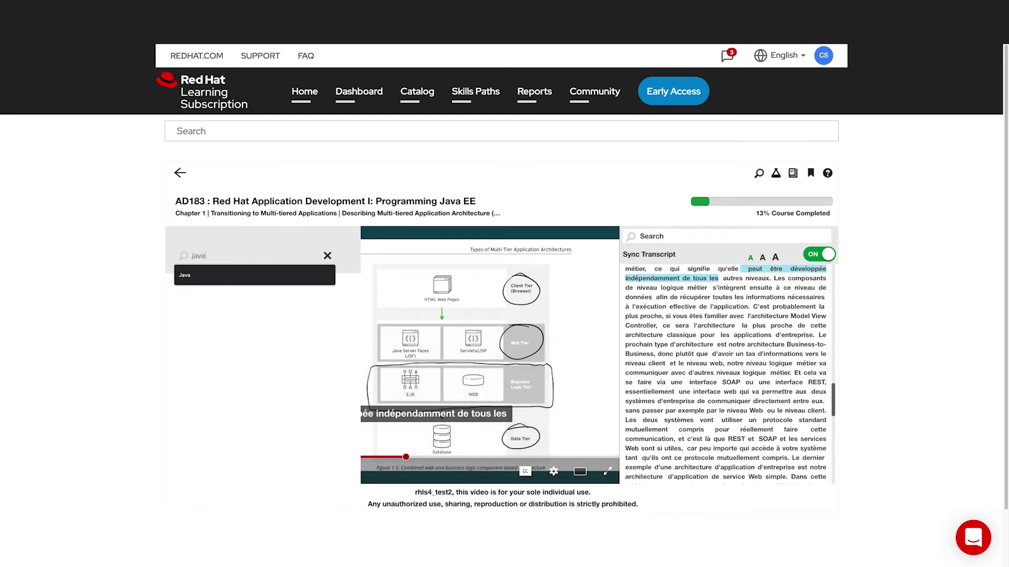
pyautogui.press('Return')
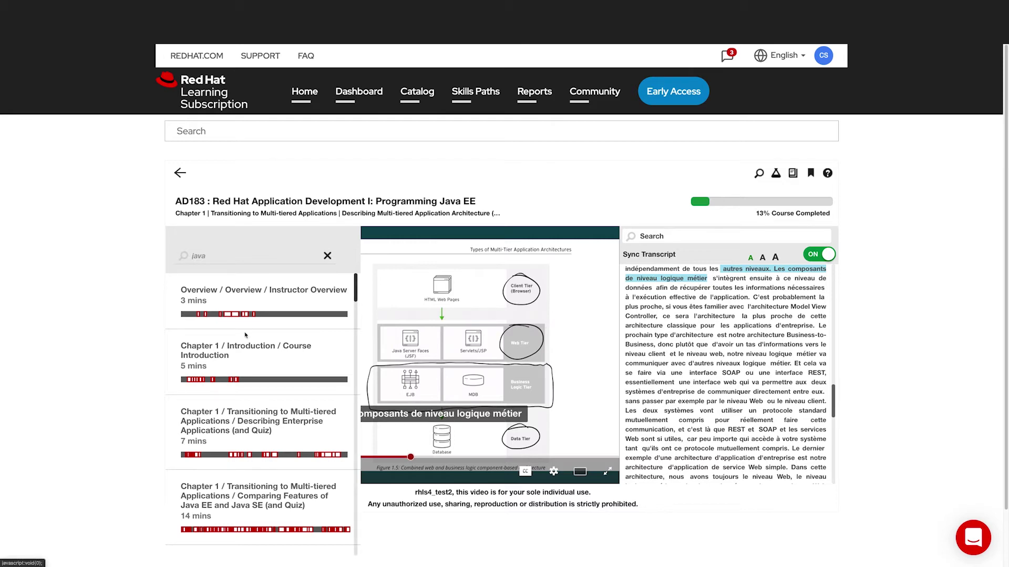
pyautogui.scroll(-5, 245, 339)
pyautogui.scroll(-5, 249, 371)
pyautogui.scroll(-5, 255, 408)
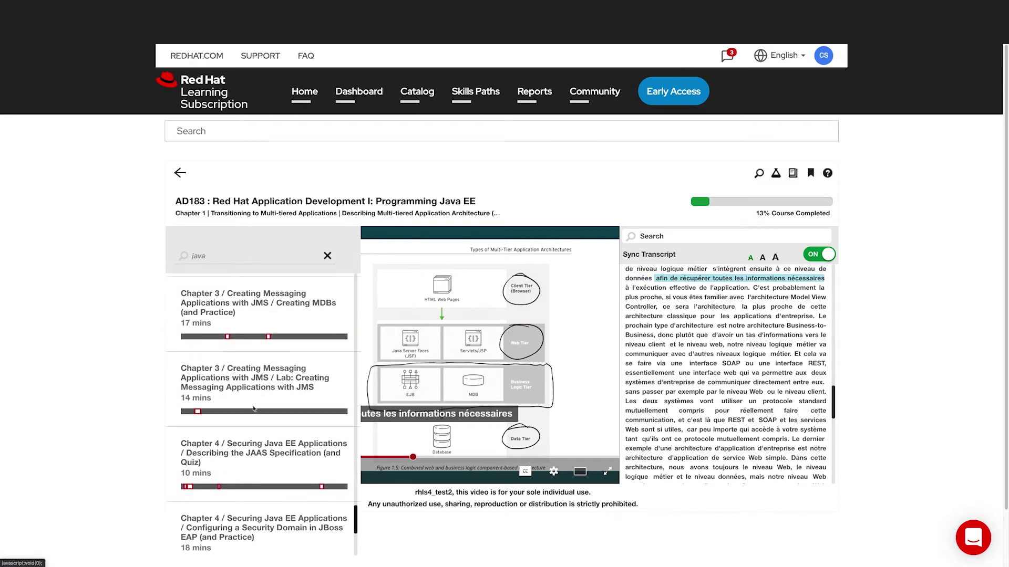
pyautogui.scroll(-3, 254, 408)
pyautogui.scroll(-2, 258, 409)
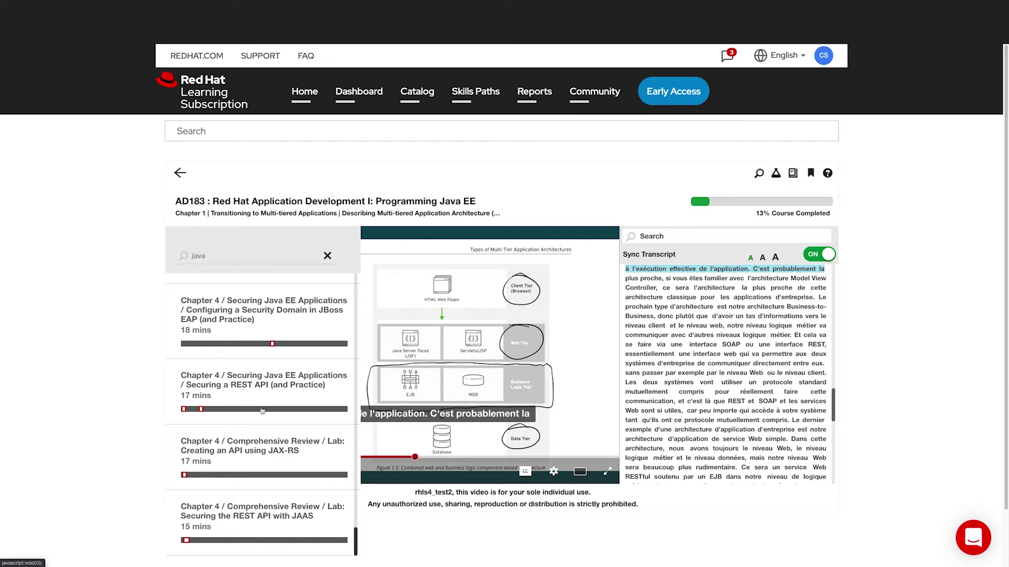
pyautogui.click(327, 256)
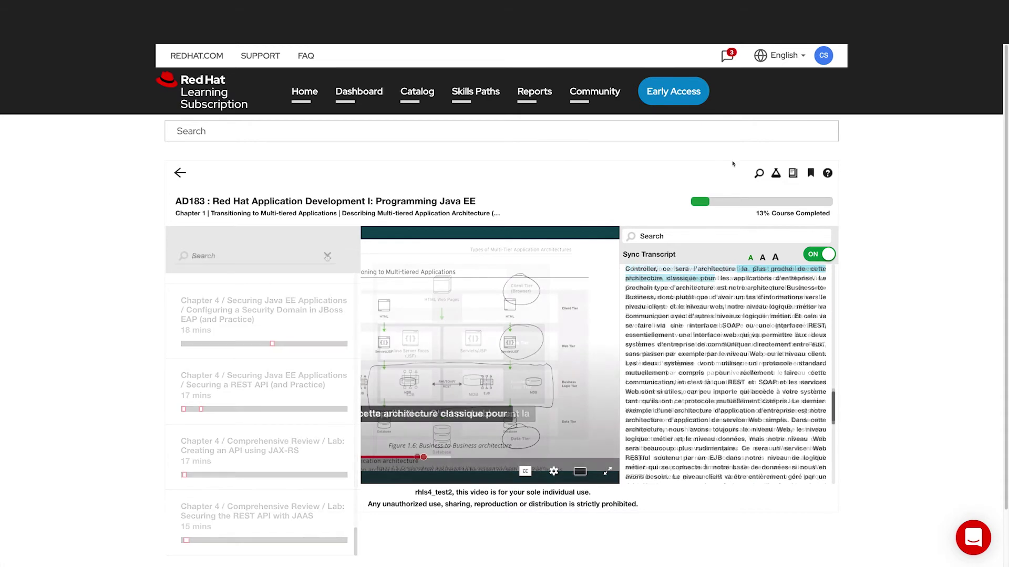
pyautogui.click(791, 174)
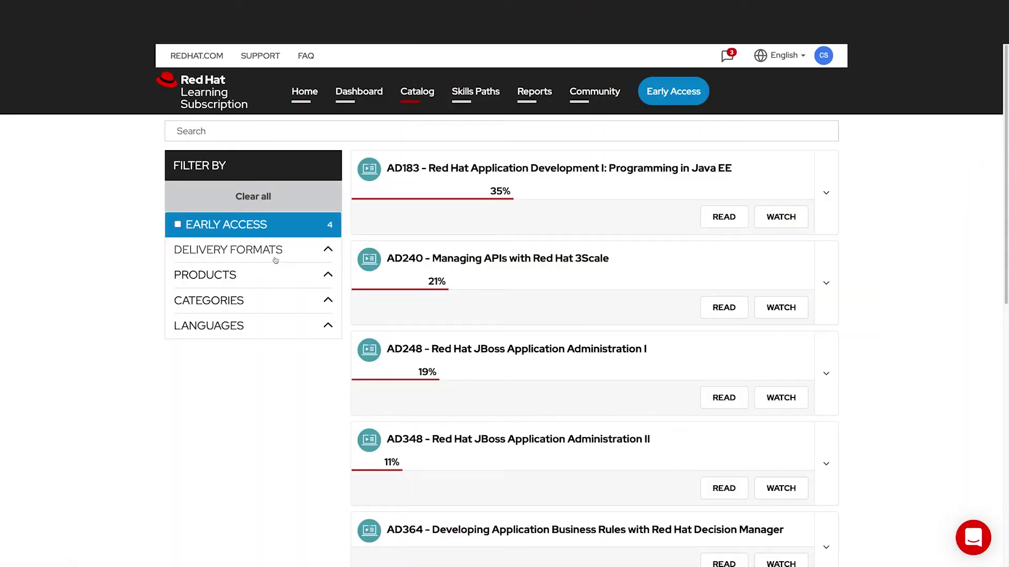
# Expand the CATEGORIES and PRODUCTS catalog filters, then bring up the Skills Paths list
pyautogui.click(280, 305)
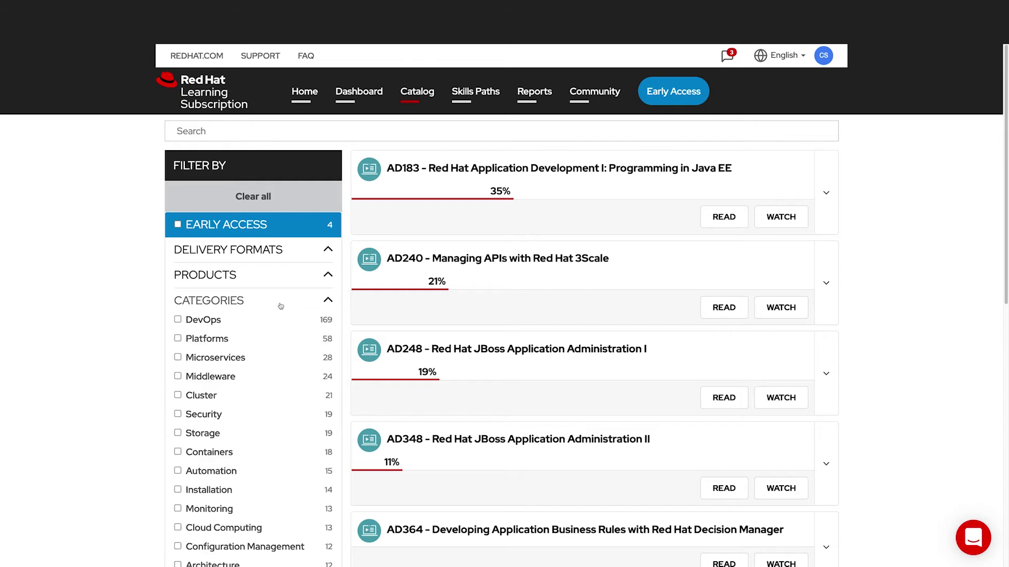
pyautogui.click(231, 283)
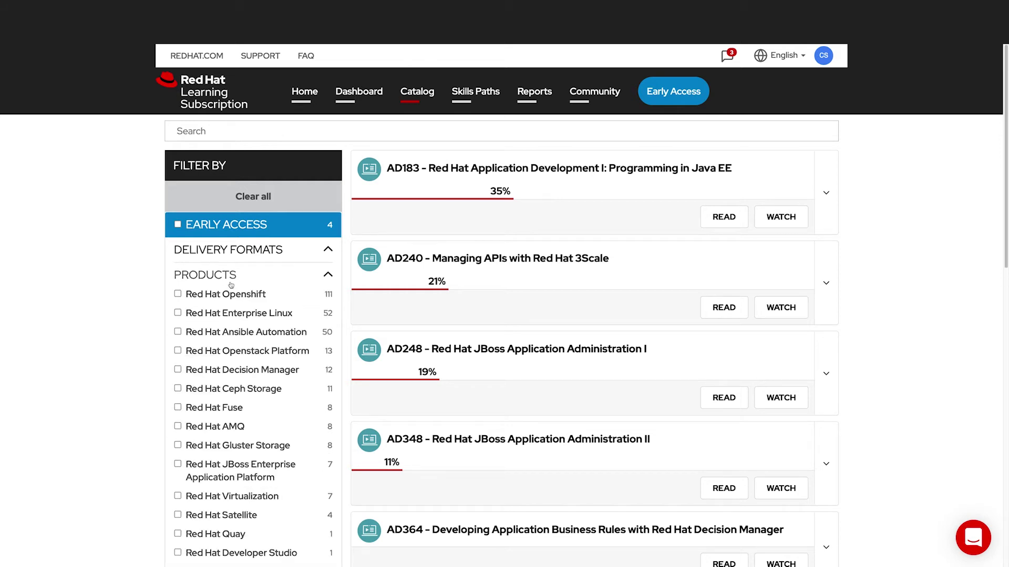
pyautogui.click(467, 98)
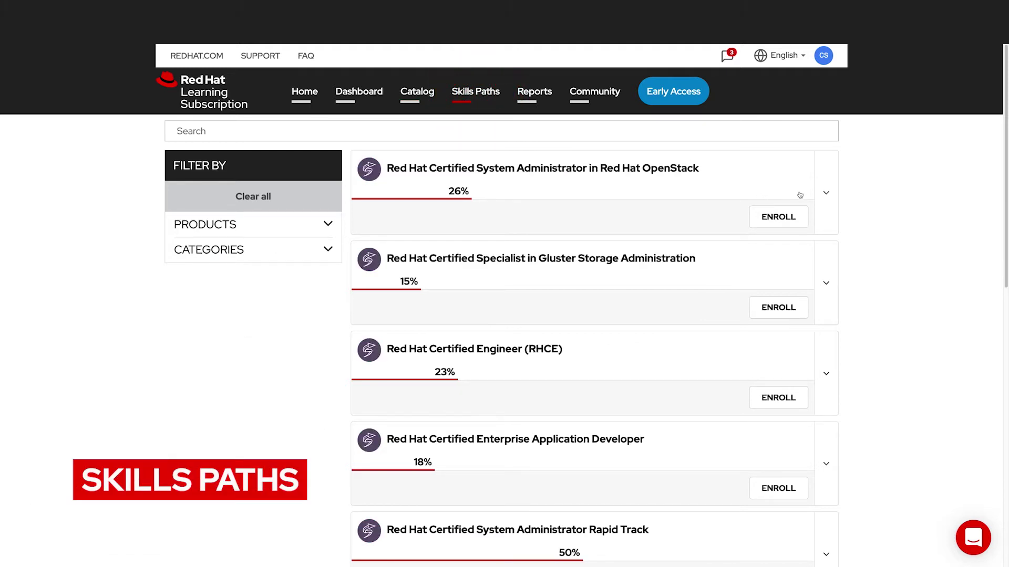
# Enroll in the RHCSA in Red Hat OpenStack skills path and go back to Home
pyautogui.click(825, 192)
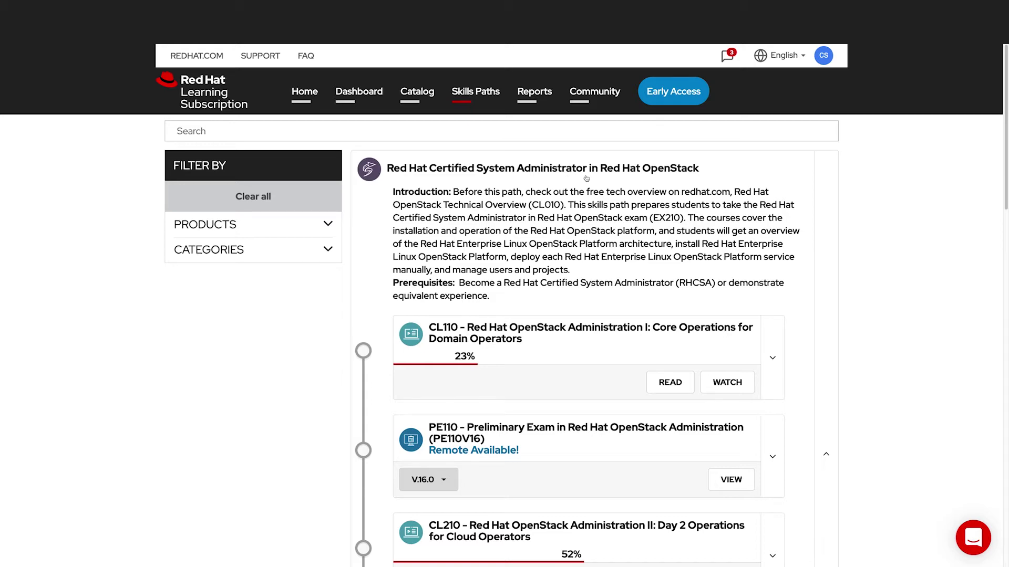
pyautogui.scroll(-1, 657, 177)
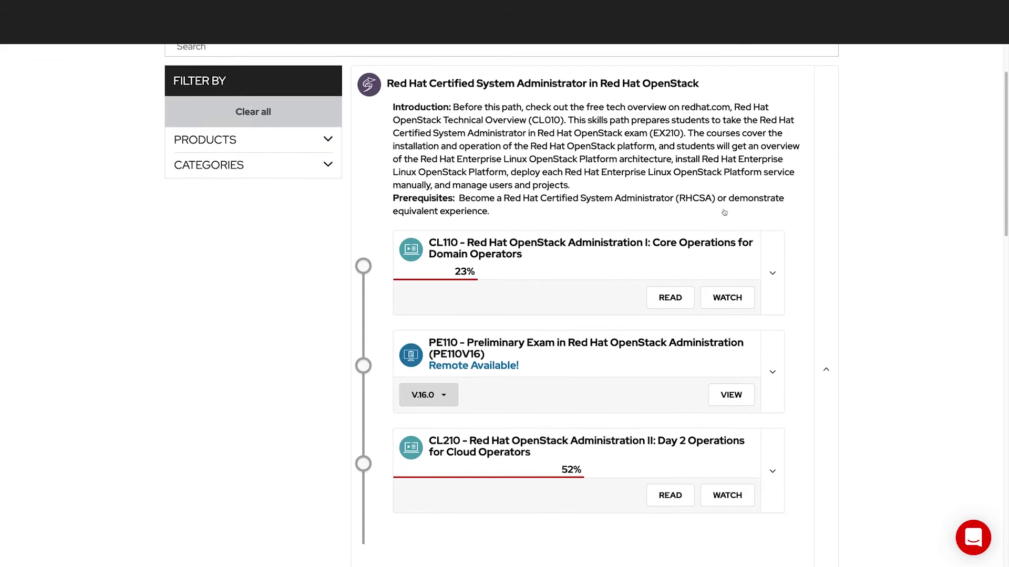
pyautogui.scroll(-1, 726, 212)
pyautogui.scroll(-1, 725, 212)
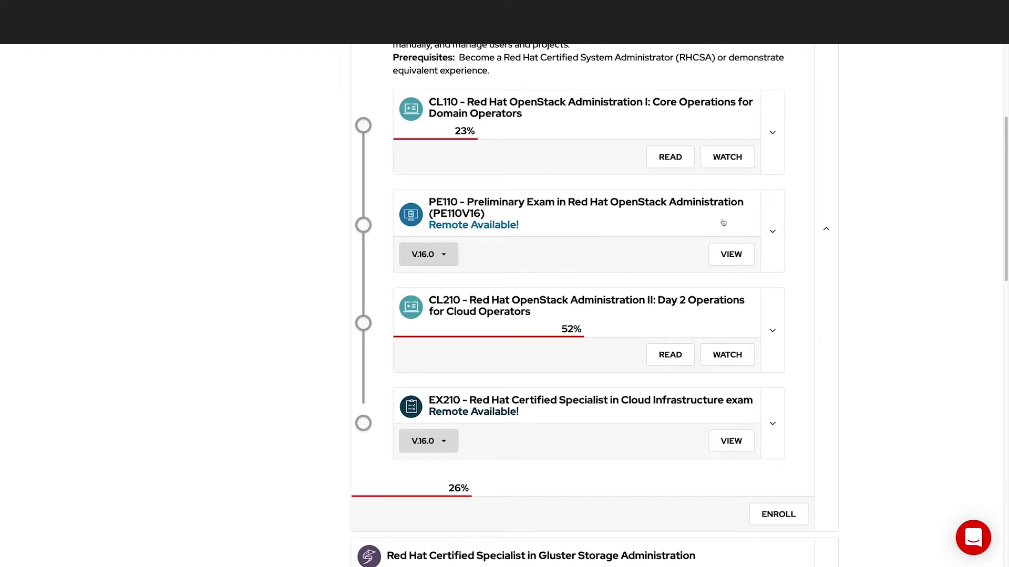
pyautogui.click(778, 514)
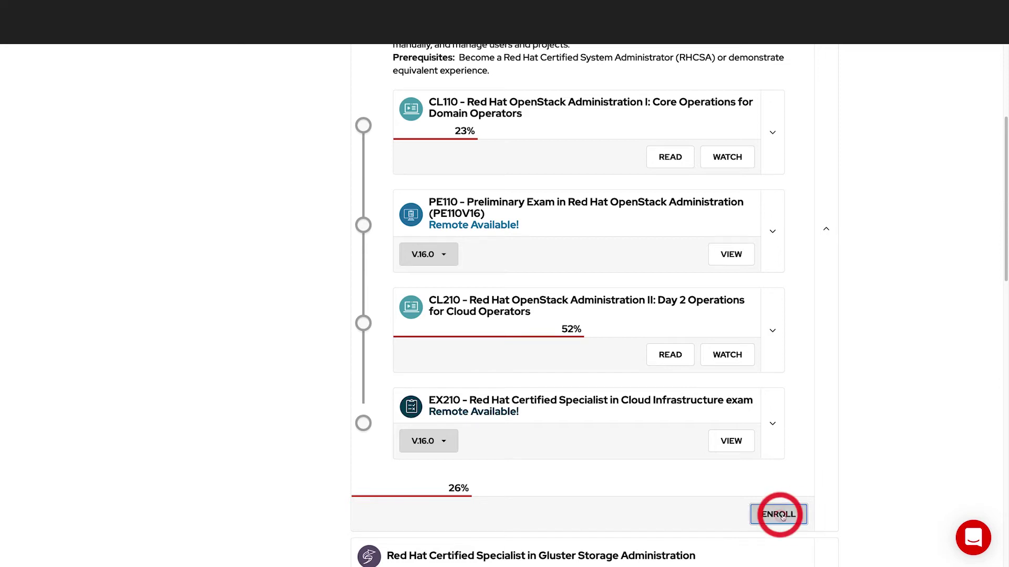
pyautogui.scroll(3, 887, 415)
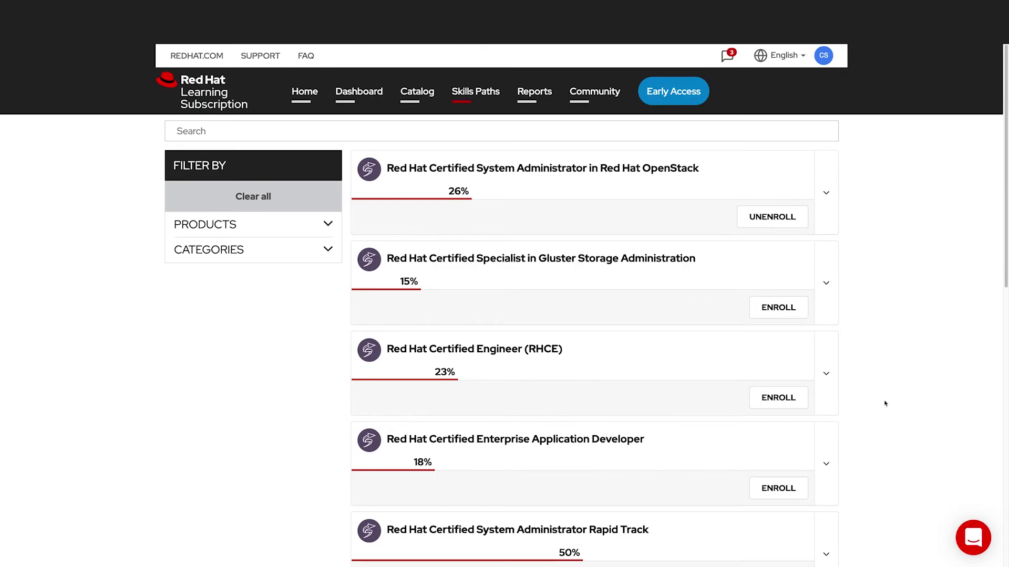
pyautogui.click(304, 98)
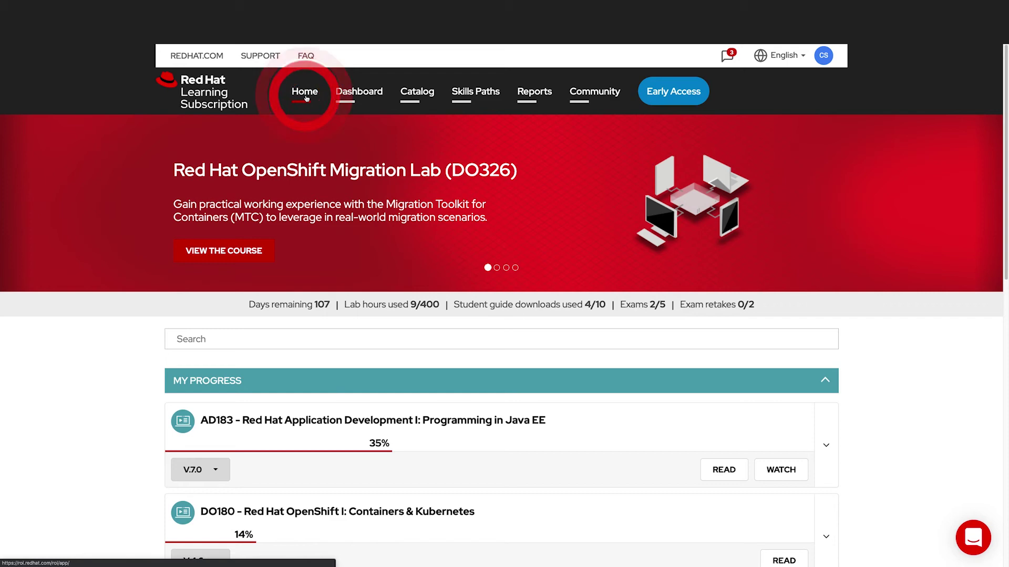
# Collapse My Progress, expand the OpenStack skills path, and open the EX210 exam details
pyautogui.click(825, 381)
pyautogui.scroll(-2, 825, 382)
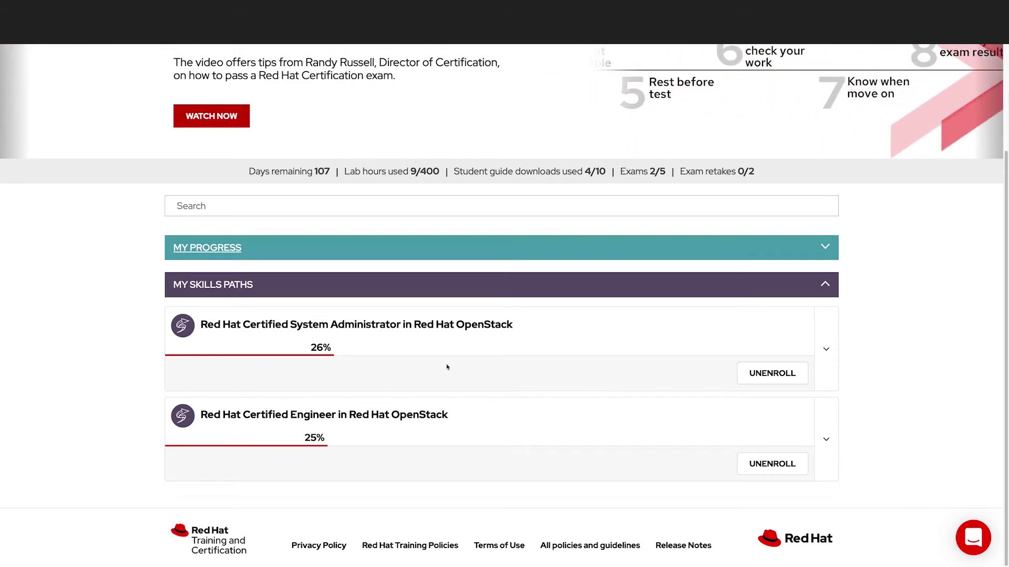
pyautogui.click(826, 348)
pyautogui.scroll(-1, 741, 375)
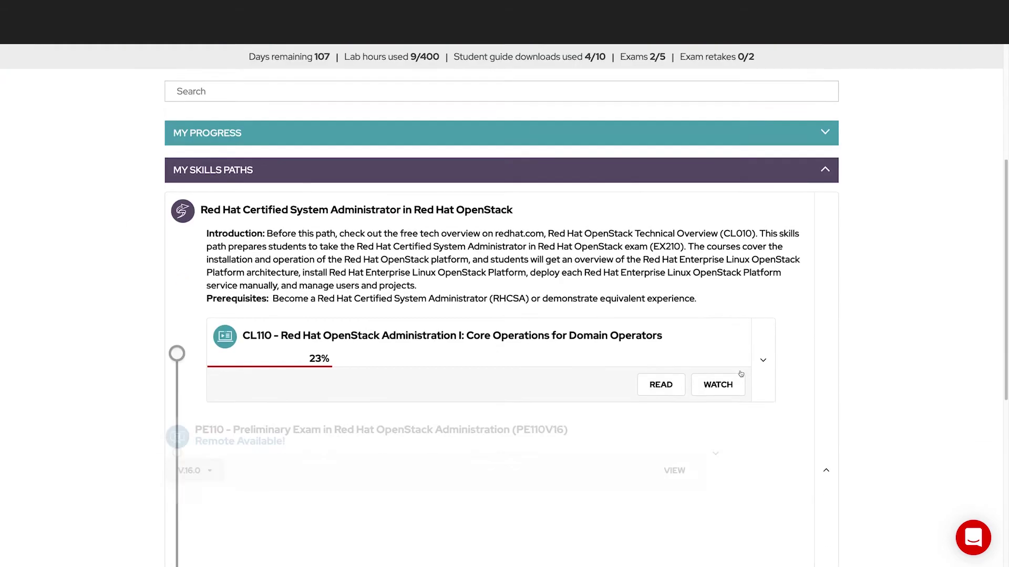
pyautogui.scroll(-1, 741, 375)
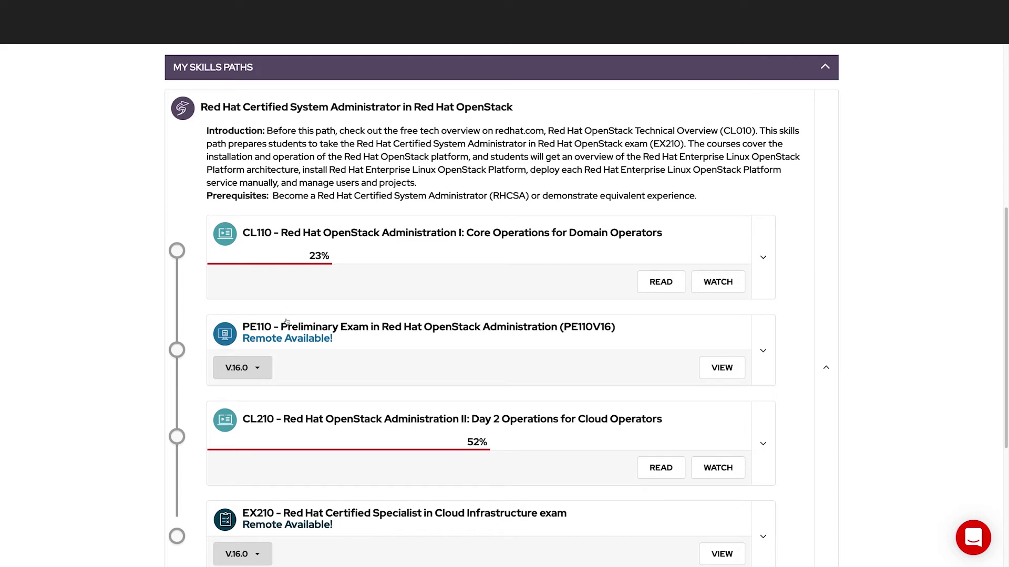
pyautogui.click(828, 294)
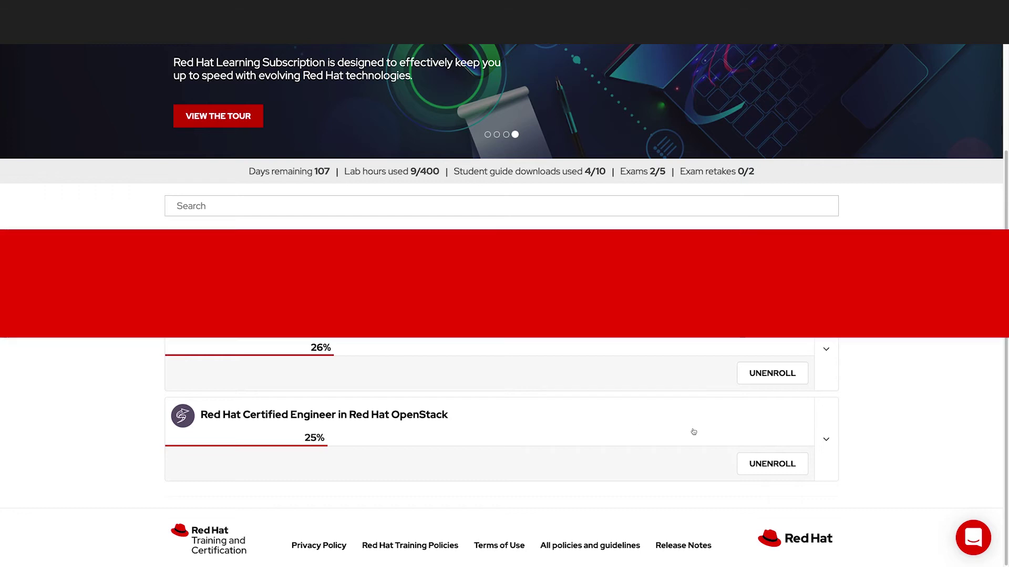
pyautogui.scroll(-3, 809, 360)
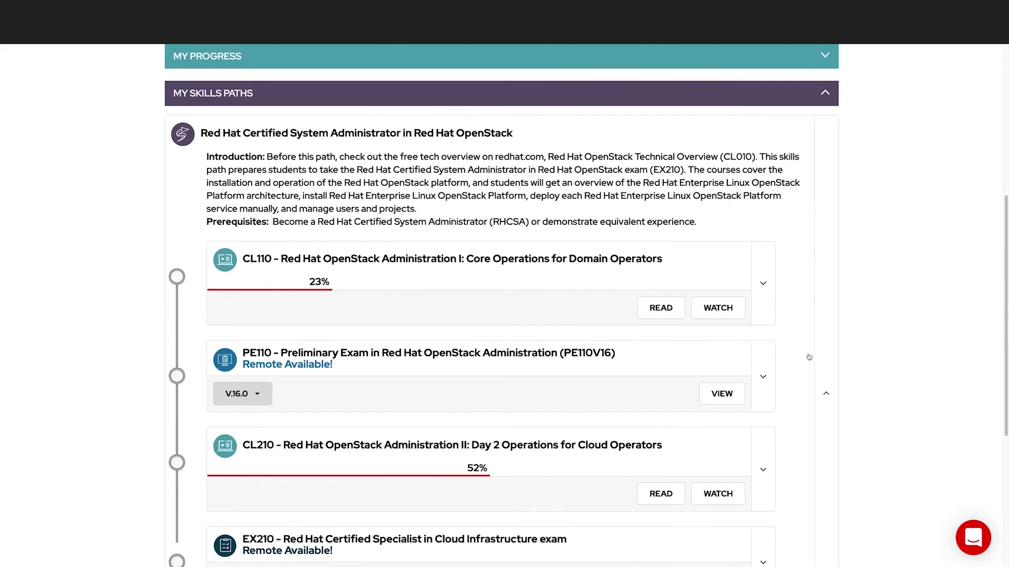
pyautogui.scroll(-3, 484, 350)
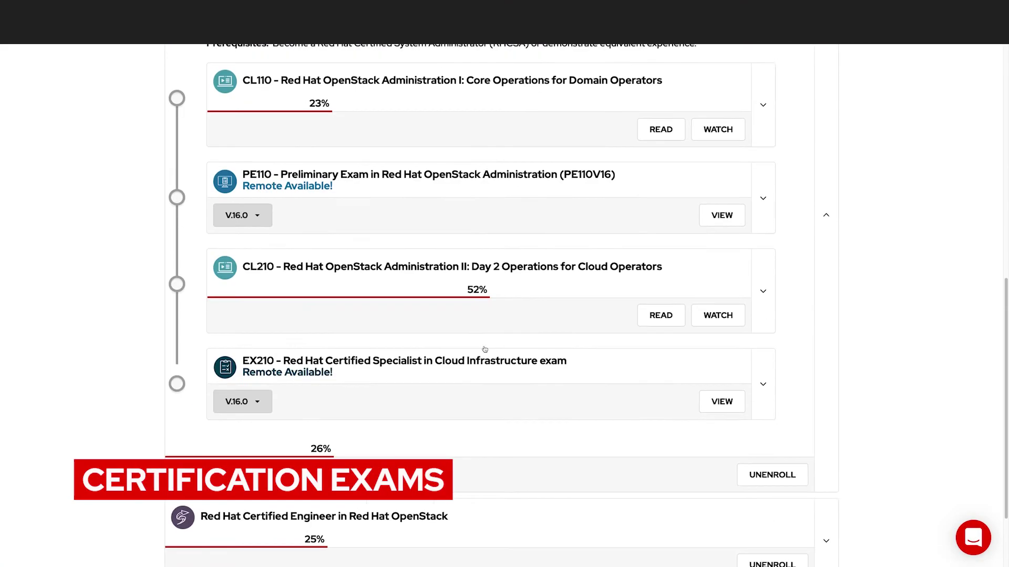
pyautogui.click(721, 401)
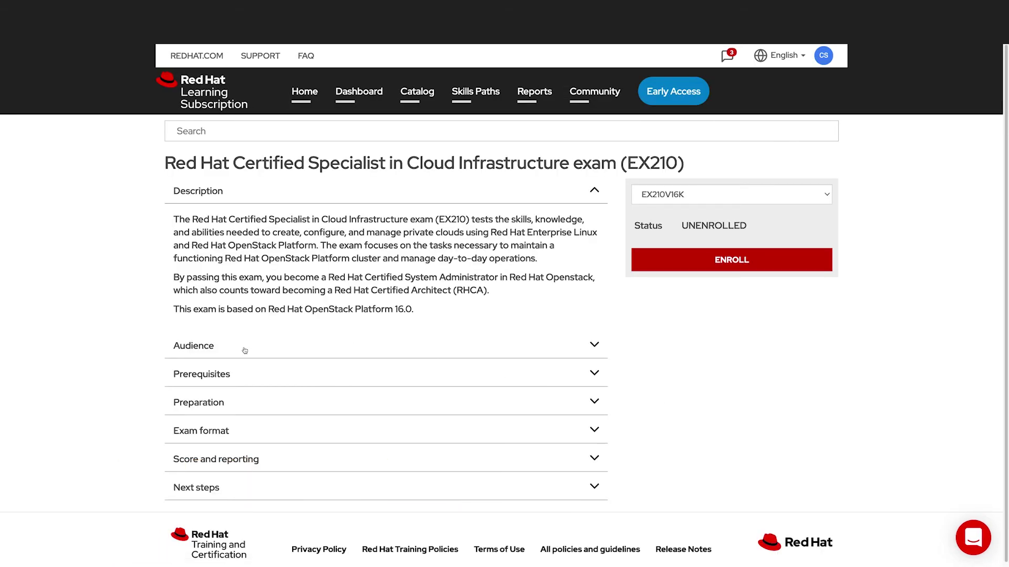
# Read EX210's prerequisites and preparation advice, select version EX210V13K, and enroll
pyautogui.click(249, 376)
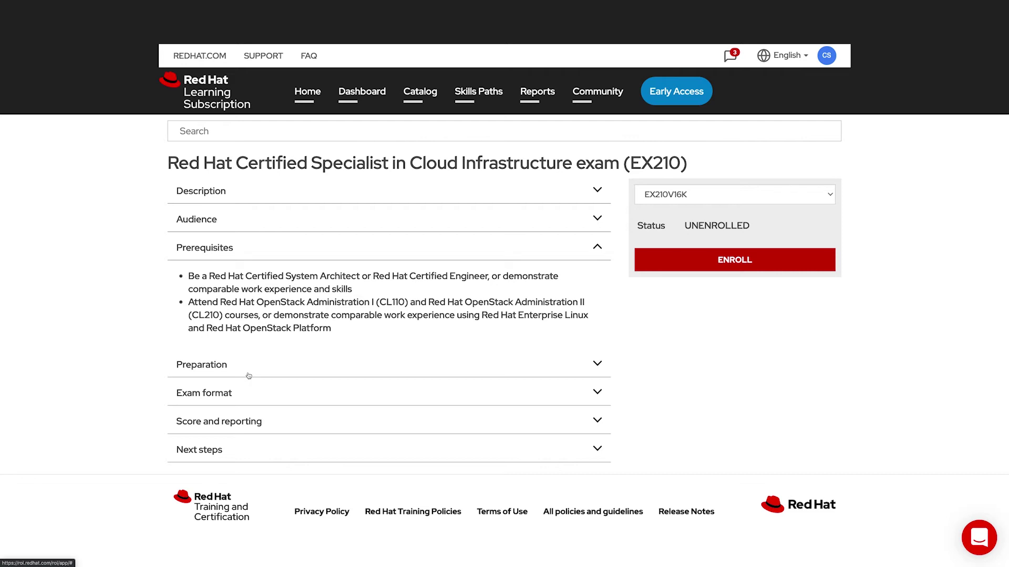
pyautogui.click(249, 367)
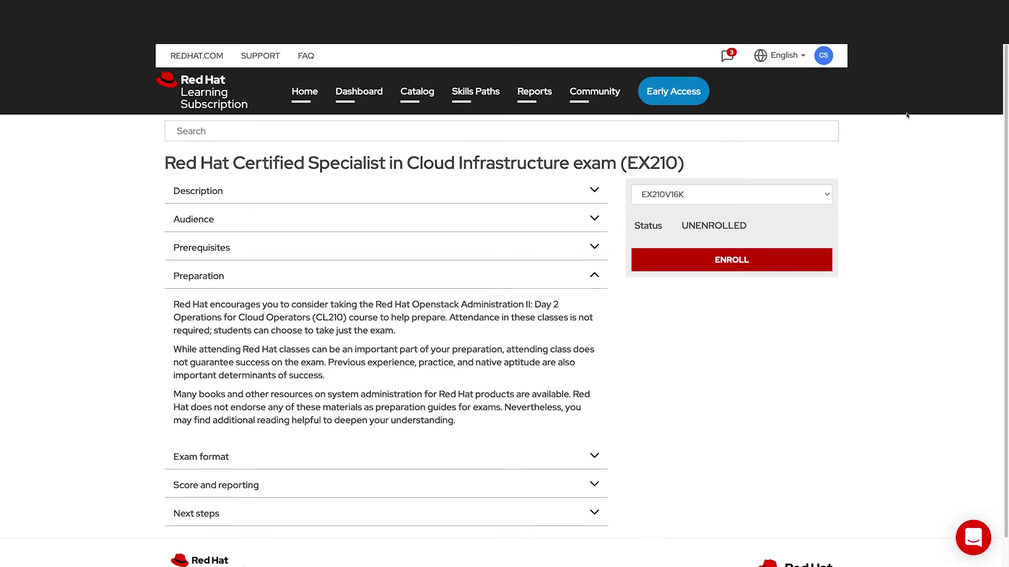
pyautogui.click(828, 198)
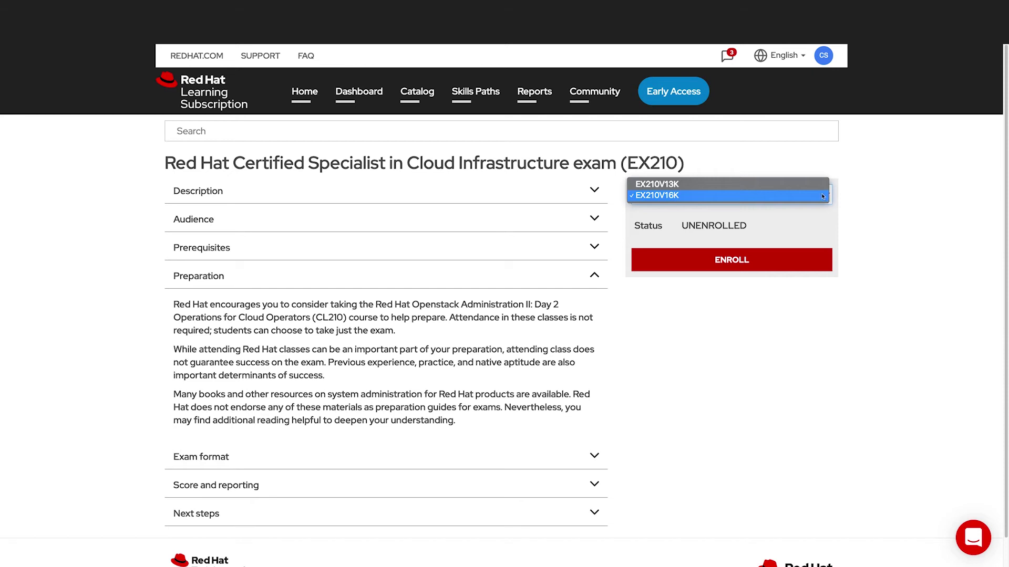
pyautogui.click(820, 184)
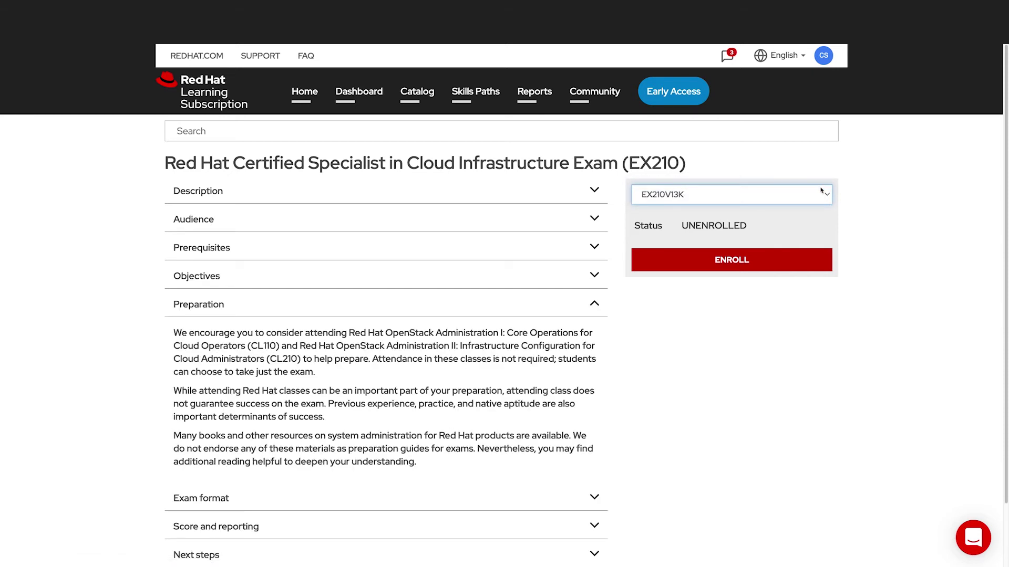
pyautogui.click(727, 259)
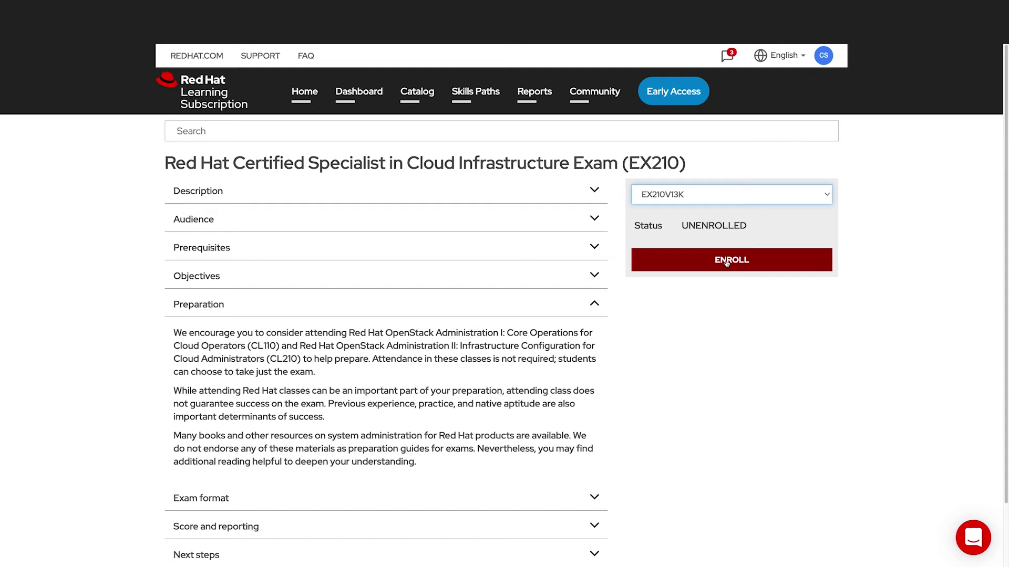
# Filter the catalog by delivery format to Expert Extra items only
pyautogui.click(417, 93)
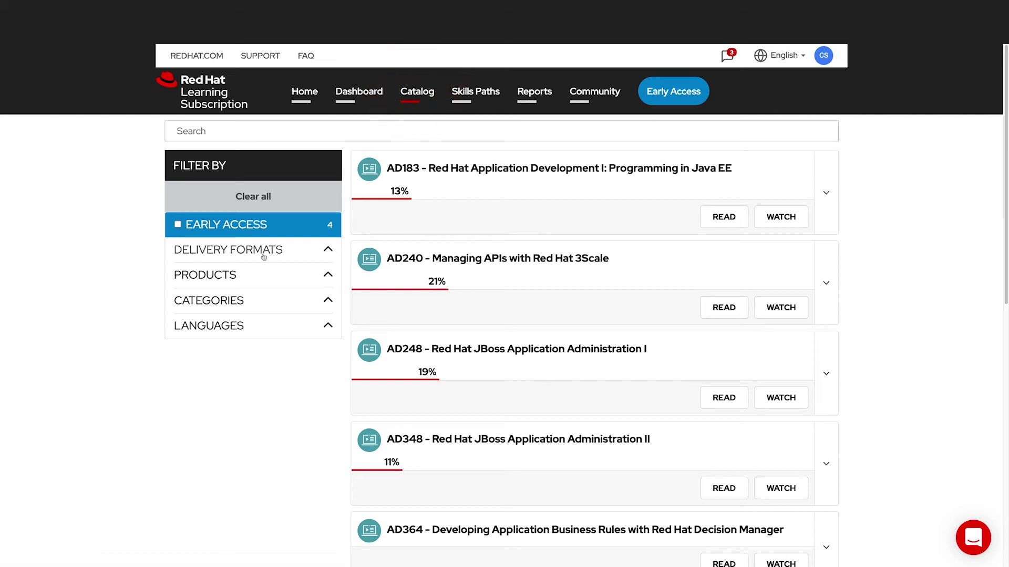
pyautogui.click(263, 251)
pyautogui.click(198, 307)
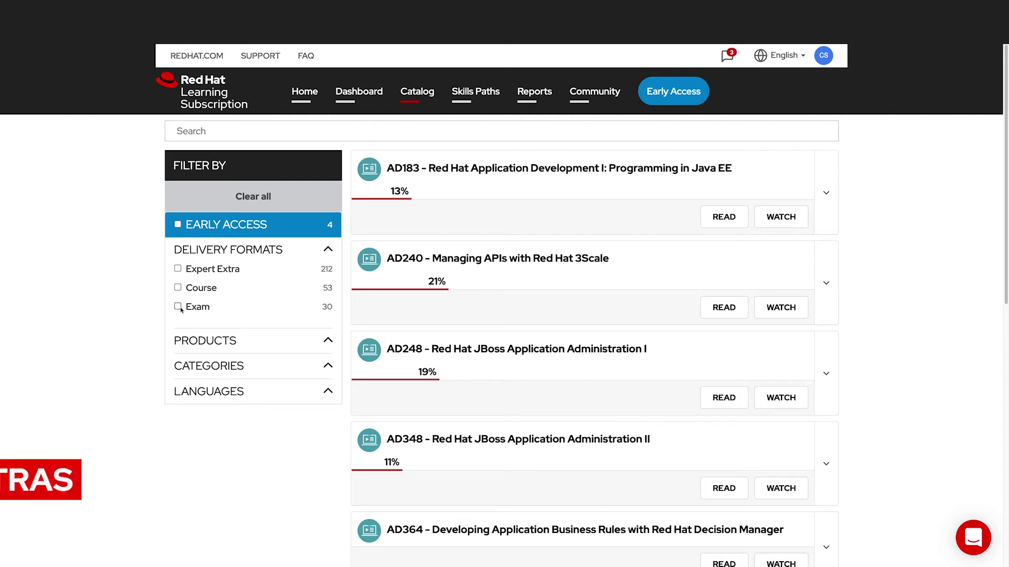
pyautogui.click(210, 271)
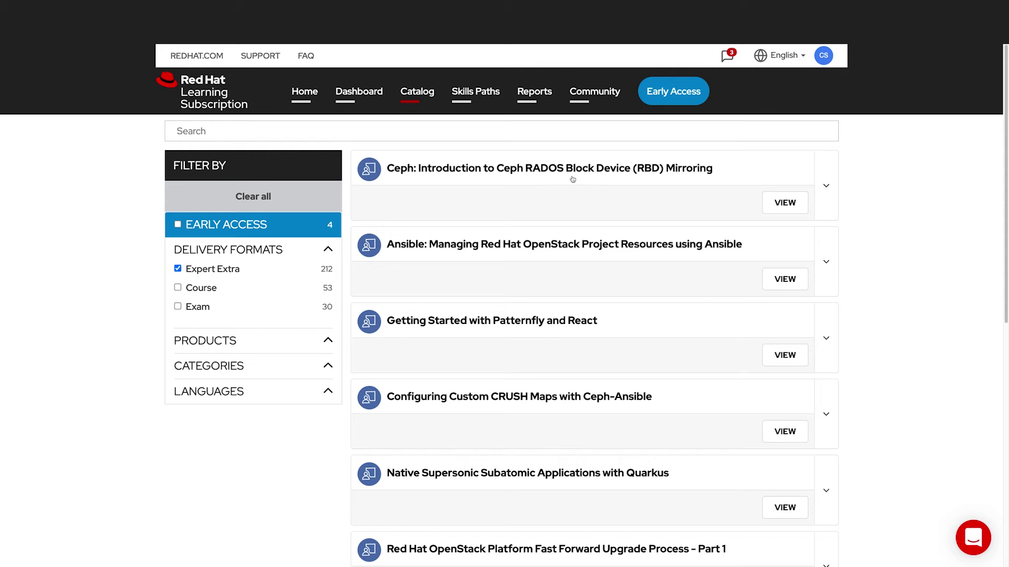
# Limit results to Red Hat Openshift and DevOps, then open the Quarkus expert extra
pyautogui.click(219, 344)
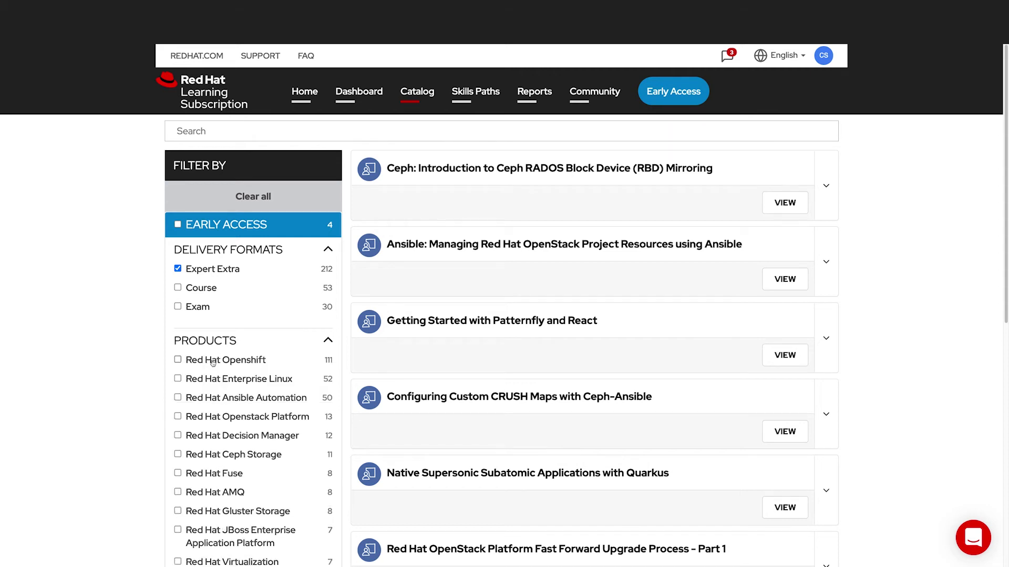
pyautogui.click(213, 362)
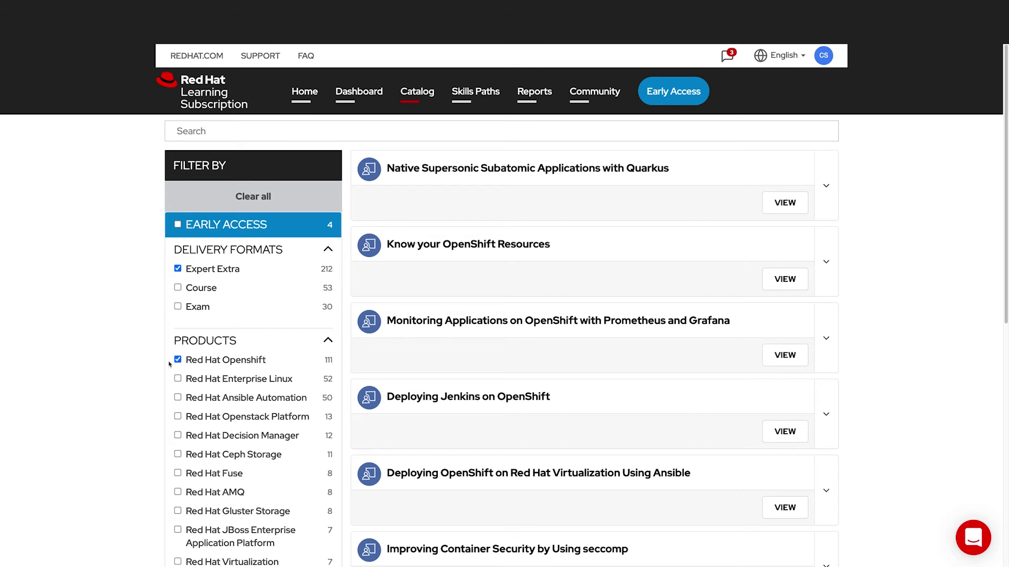
pyautogui.scroll(-3, 170, 364)
pyautogui.click(210, 358)
pyautogui.click(223, 378)
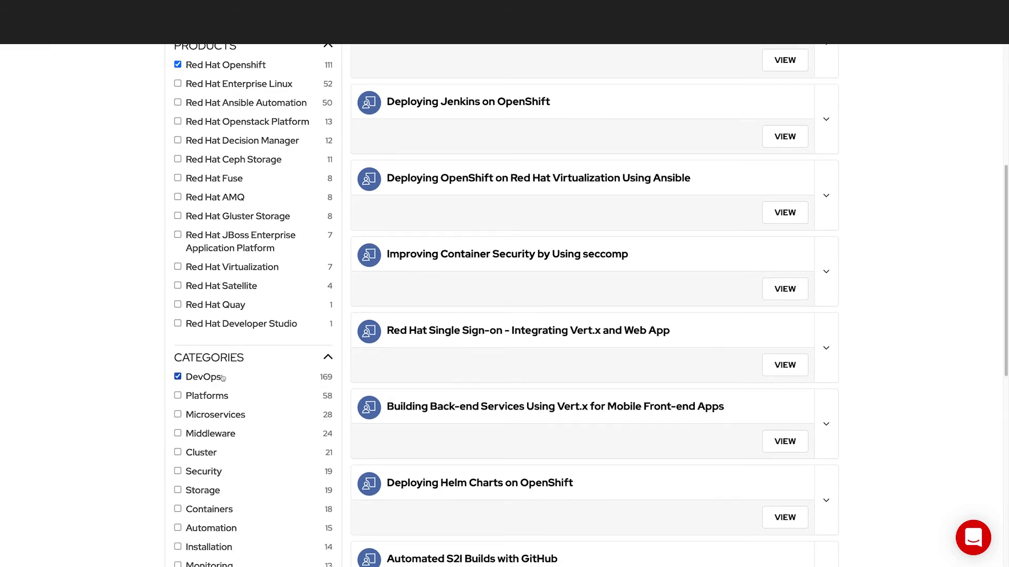
pyautogui.scroll(4, 271, 371)
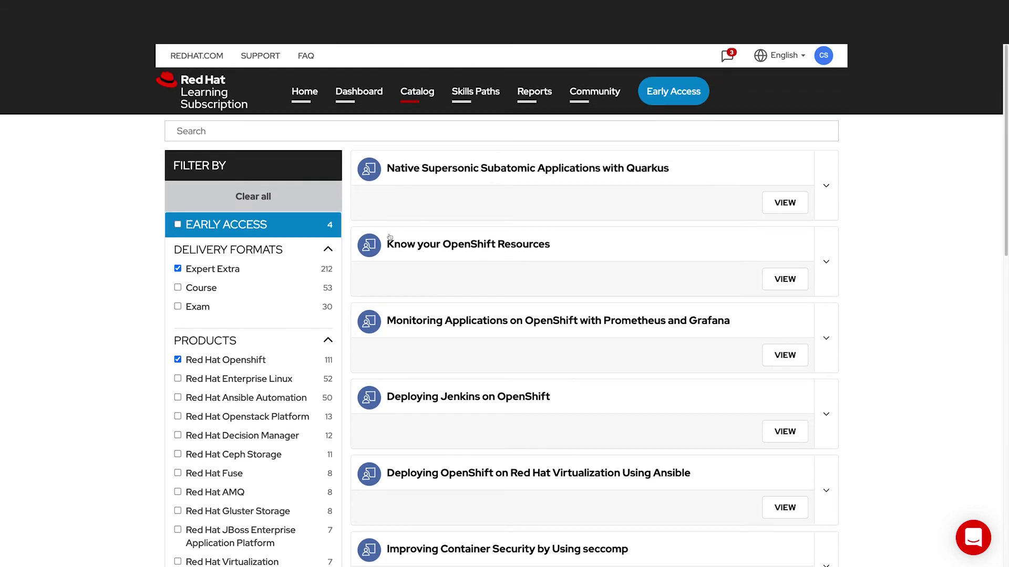
pyautogui.click(784, 202)
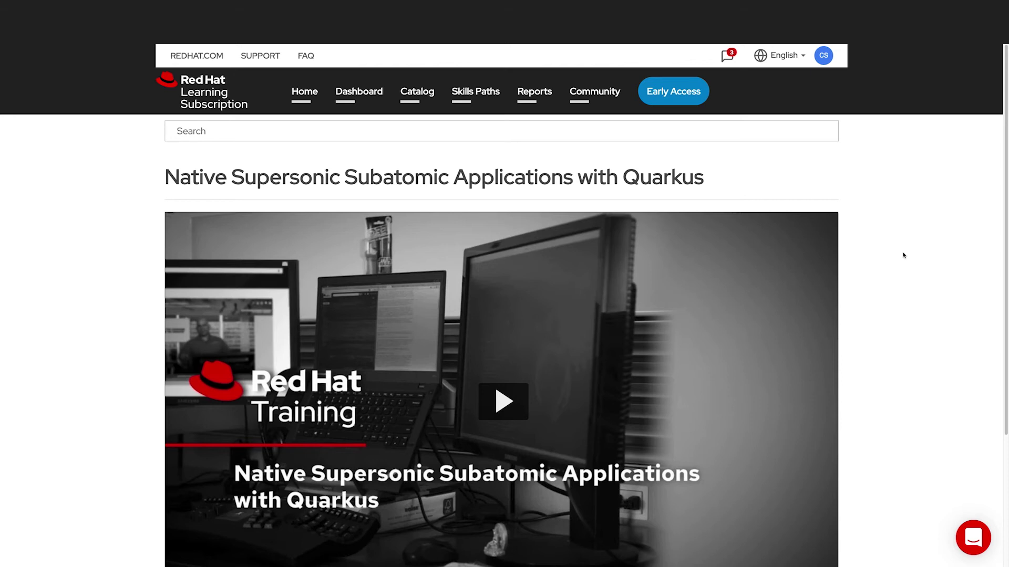
pyautogui.scroll(-2, 902, 258)
# Play the Native Supersonic Subatomic Applications with Quarkus video
pyautogui.click(530, 310)
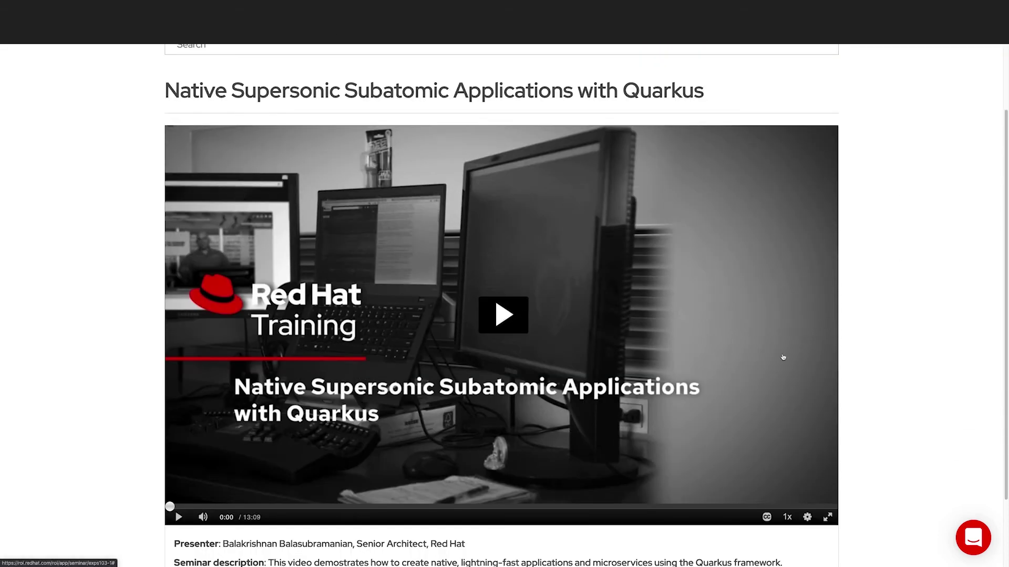
pyautogui.scroll(-2, 889, 344)
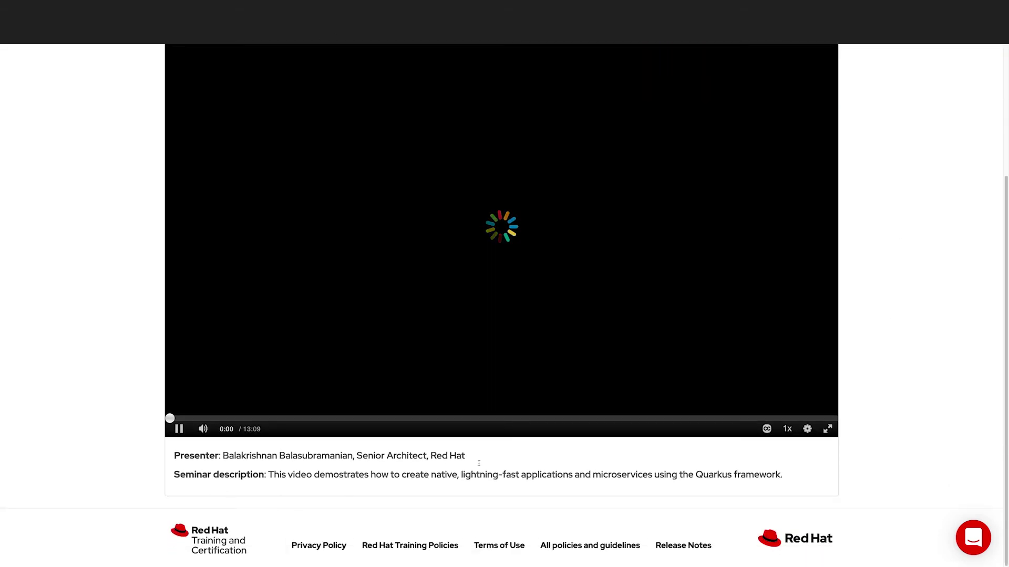
pyautogui.scroll(2, 891, 419)
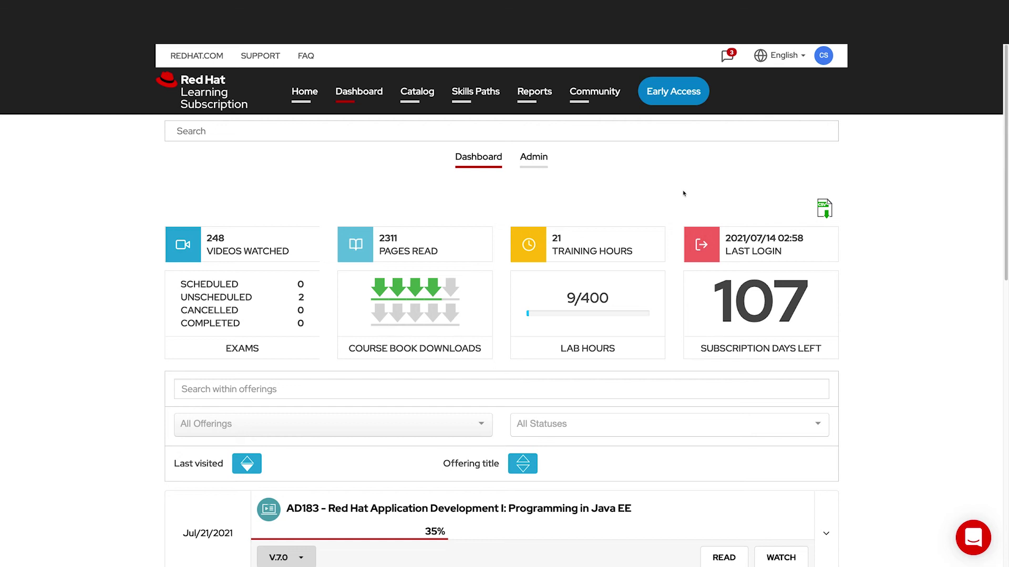
pyautogui.scroll(-3, 684, 193)
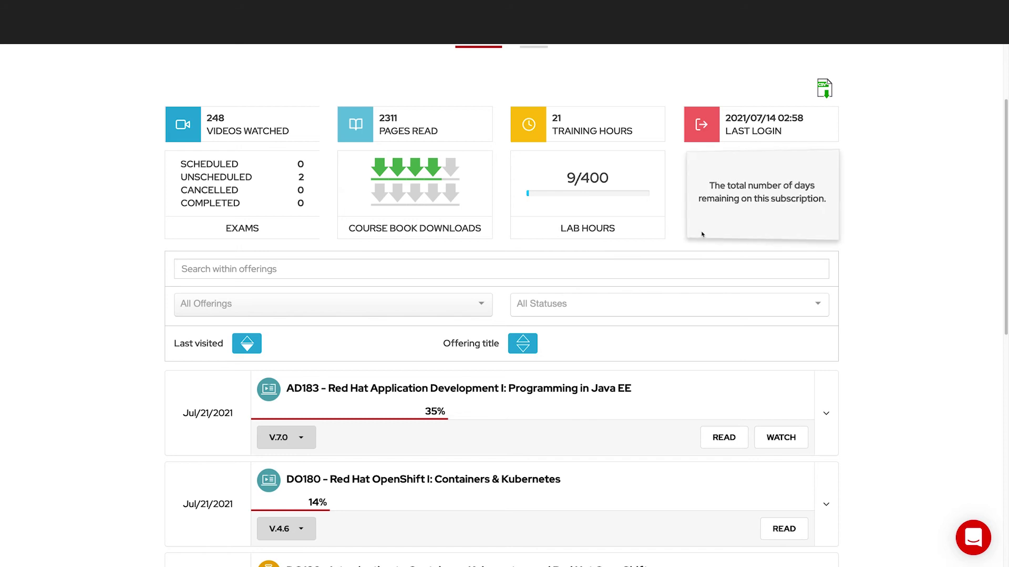
pyautogui.scroll(-3, 700, 267)
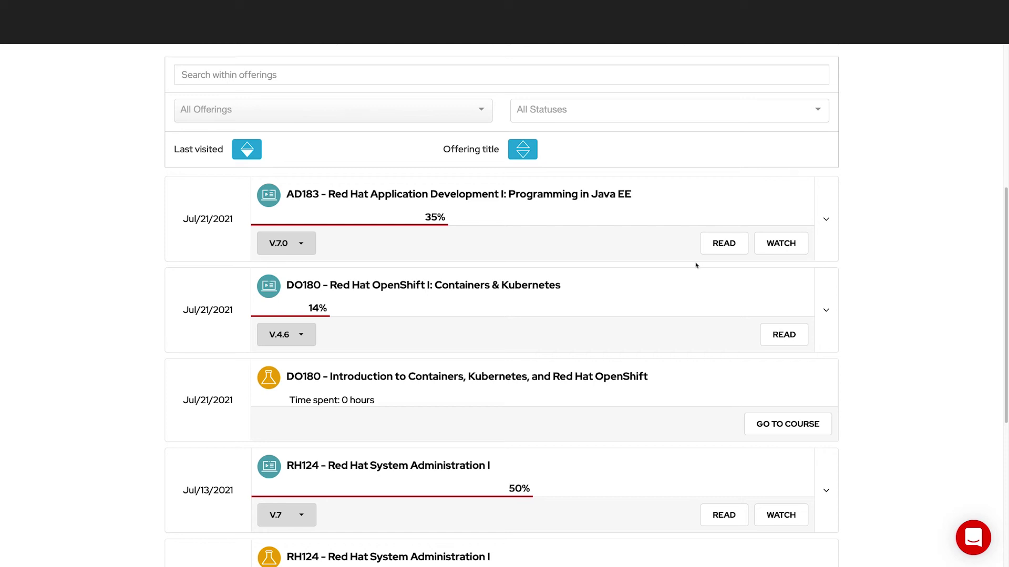
pyautogui.scroll(1, 678, 276)
# Filter the dashboard activity list to completed courses only
pyautogui.click(190, 135)
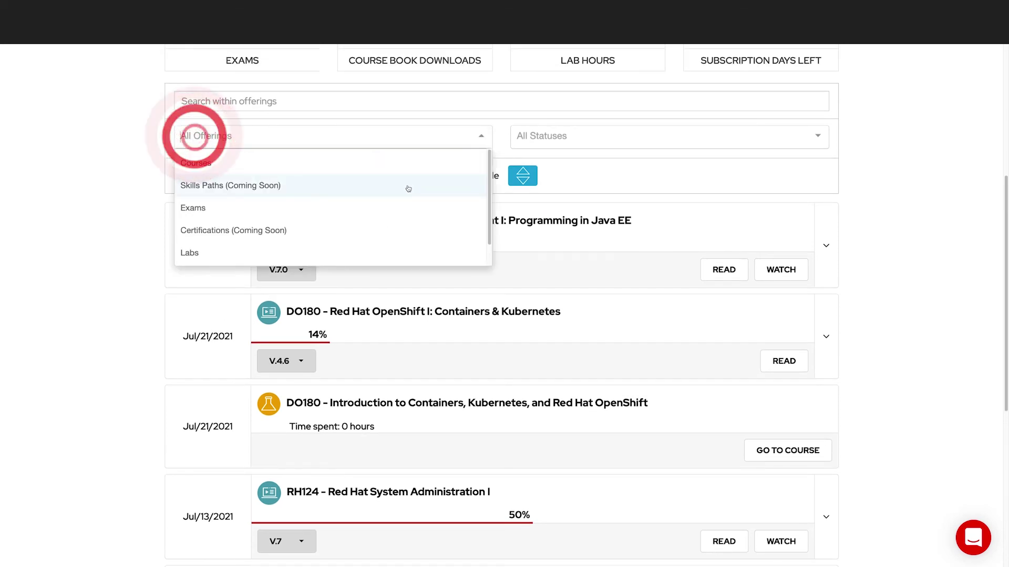
pyautogui.click(355, 166)
pyautogui.click(544, 144)
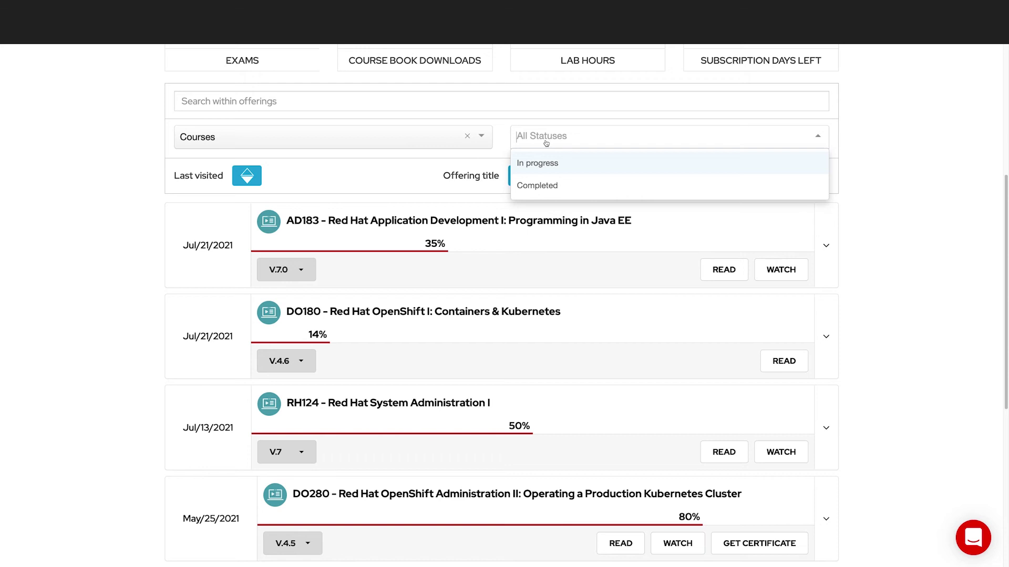
pyautogui.click(539, 189)
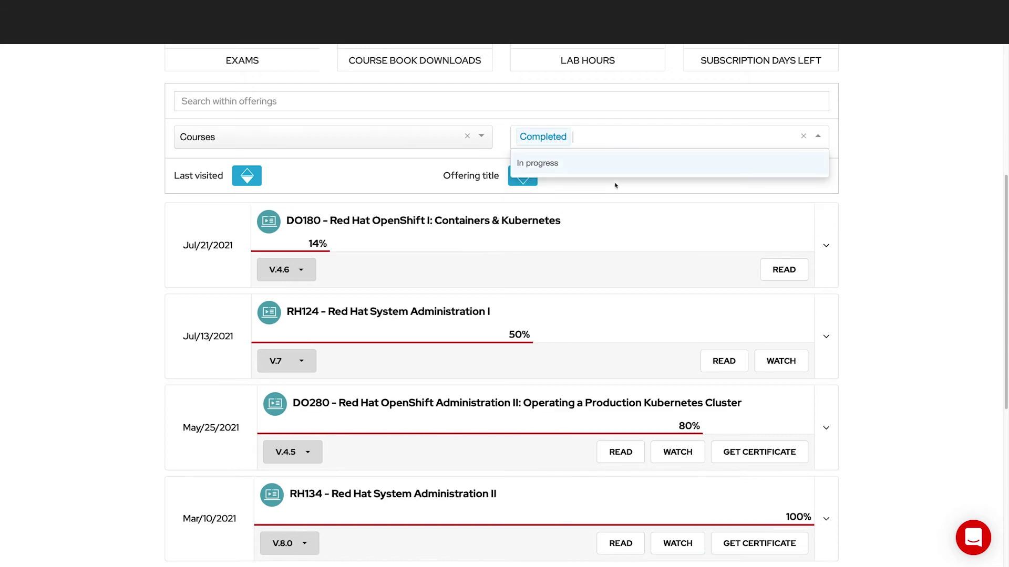
pyautogui.click(790, 190)
pyautogui.scroll(-1, 843, 205)
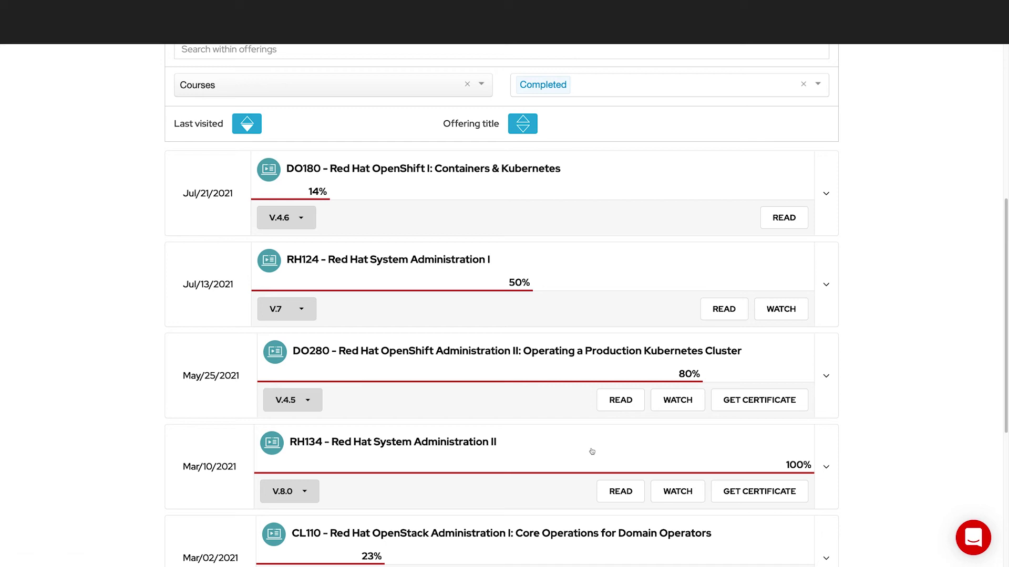
# Get the DO280 certificate and preview the RH124 course description
pyautogui.click(759, 403)
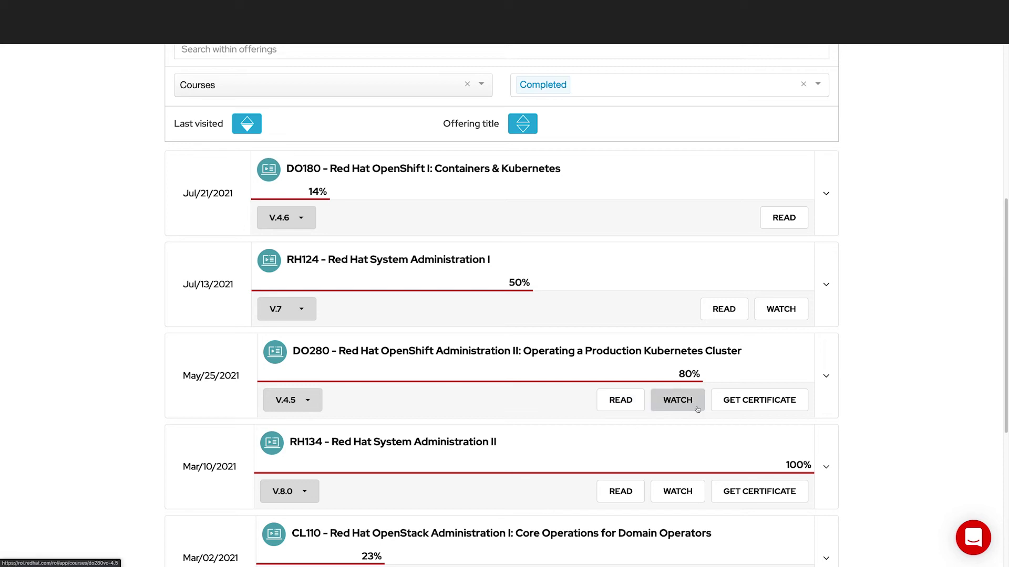
pyautogui.click(826, 299)
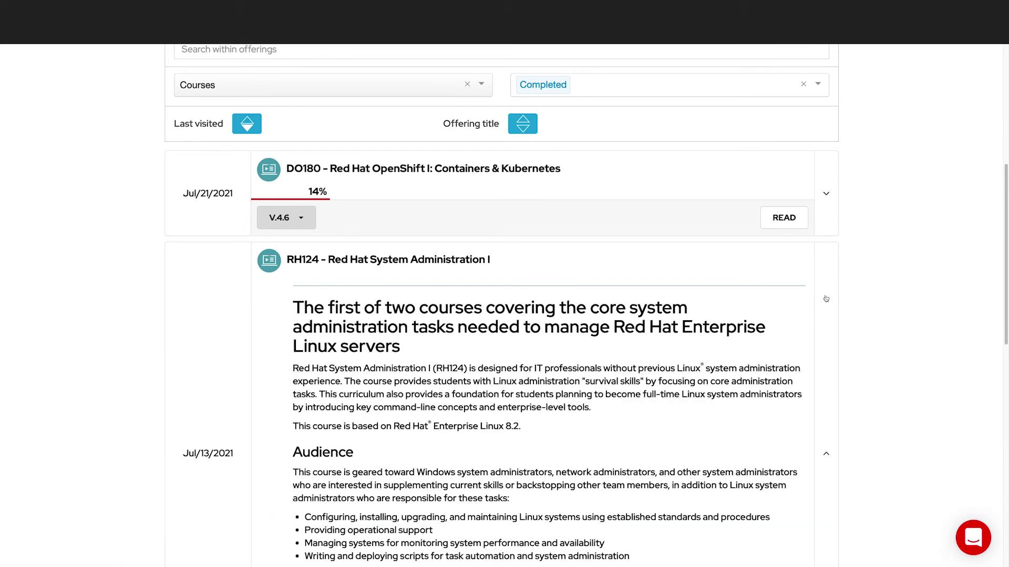
pyautogui.click(825, 299)
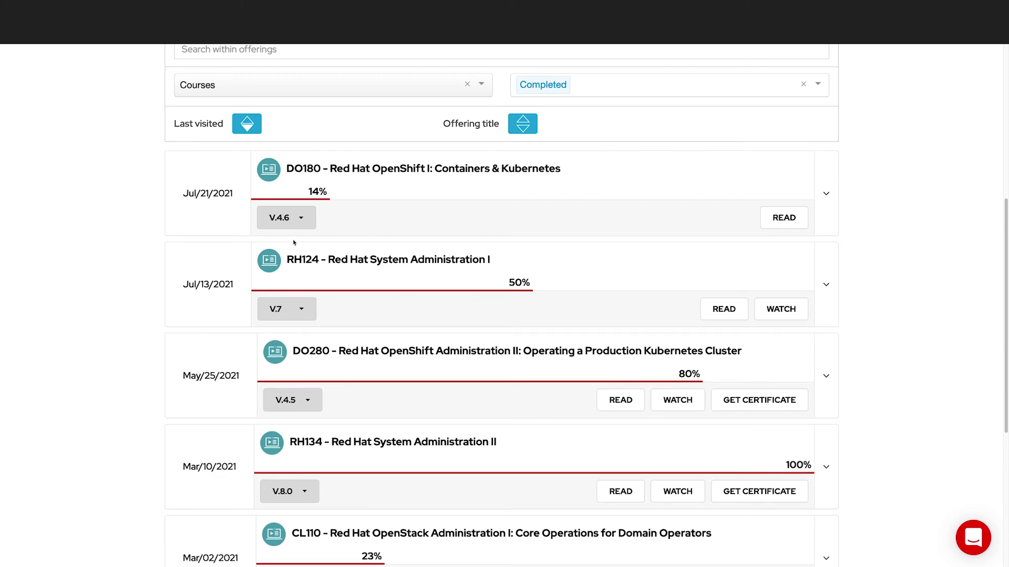
# Switch DO180 to version 4.5, then 4.2, and finally 3.9
pyautogui.click(306, 224)
pyautogui.click(300, 256)
pyautogui.click(307, 221)
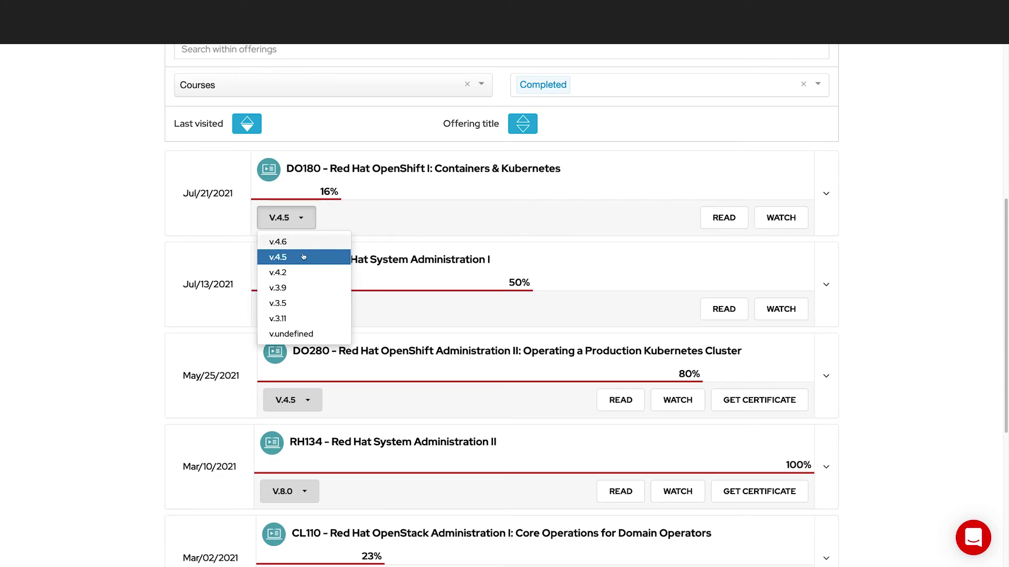
pyautogui.click(300, 276)
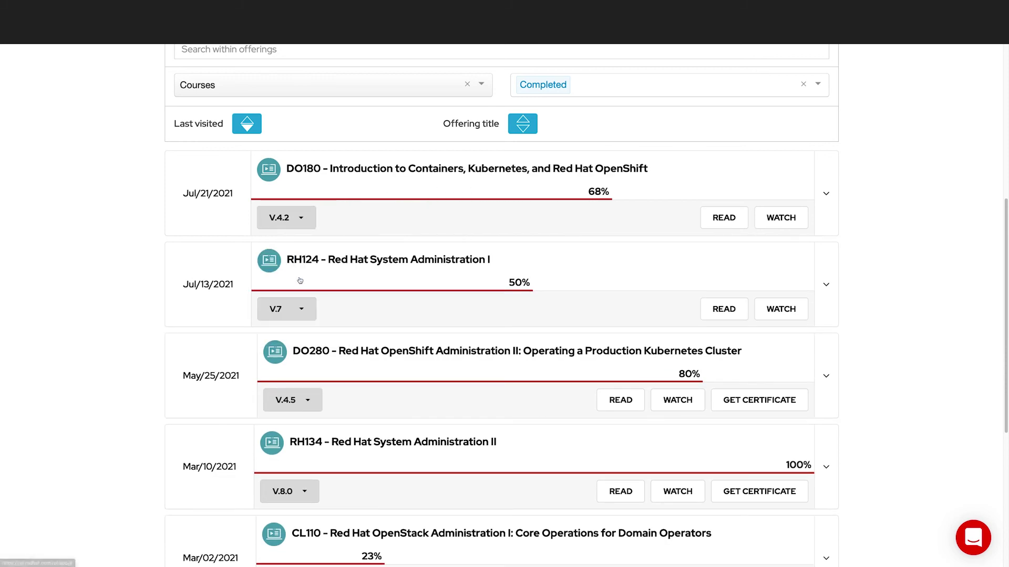
pyautogui.click(308, 224)
pyautogui.click(294, 289)
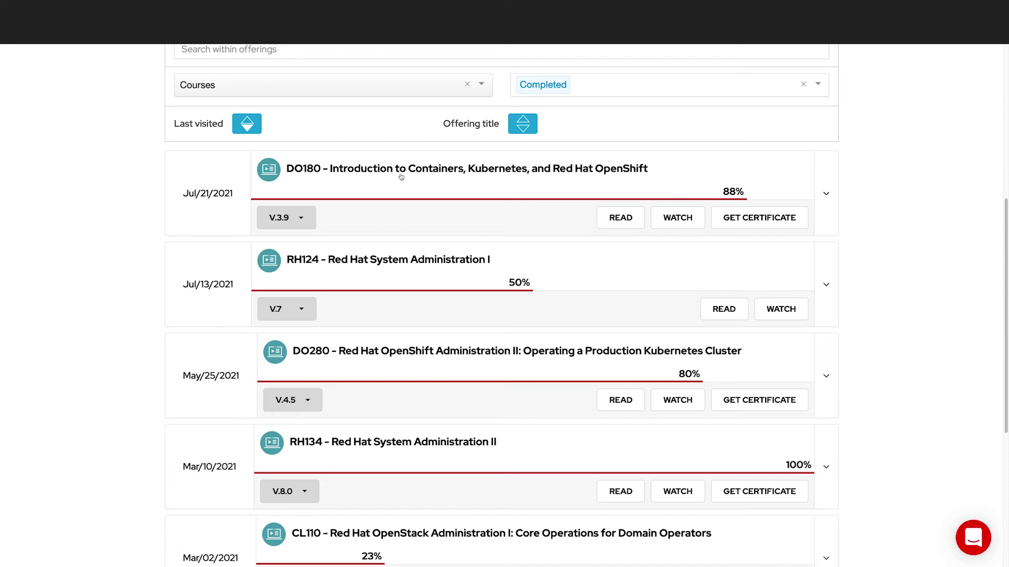
pyautogui.scroll(2, 434, 261)
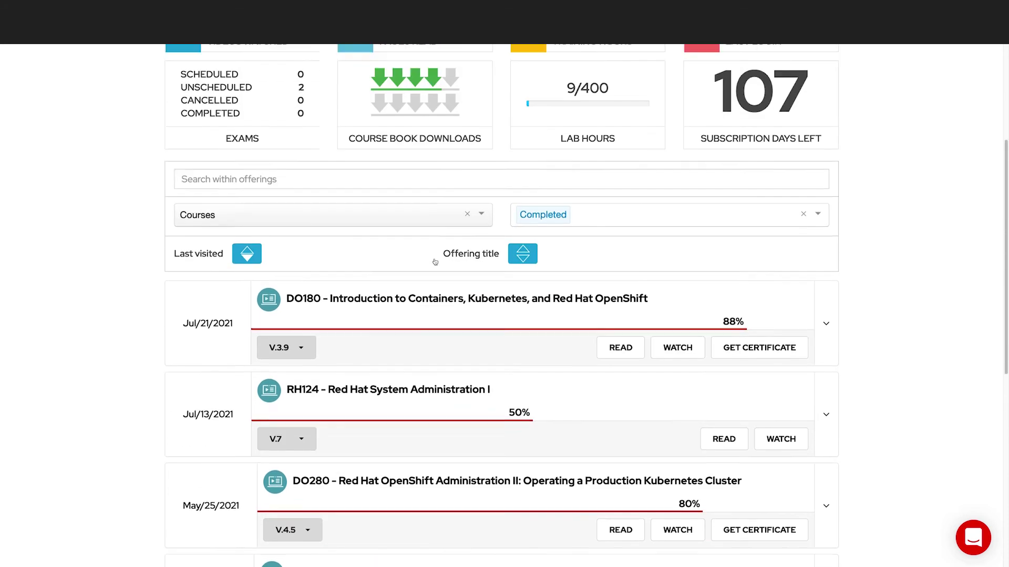
# Change the offering filter to Labs and open the RH124 lab with three hours spent
pyautogui.click(467, 215)
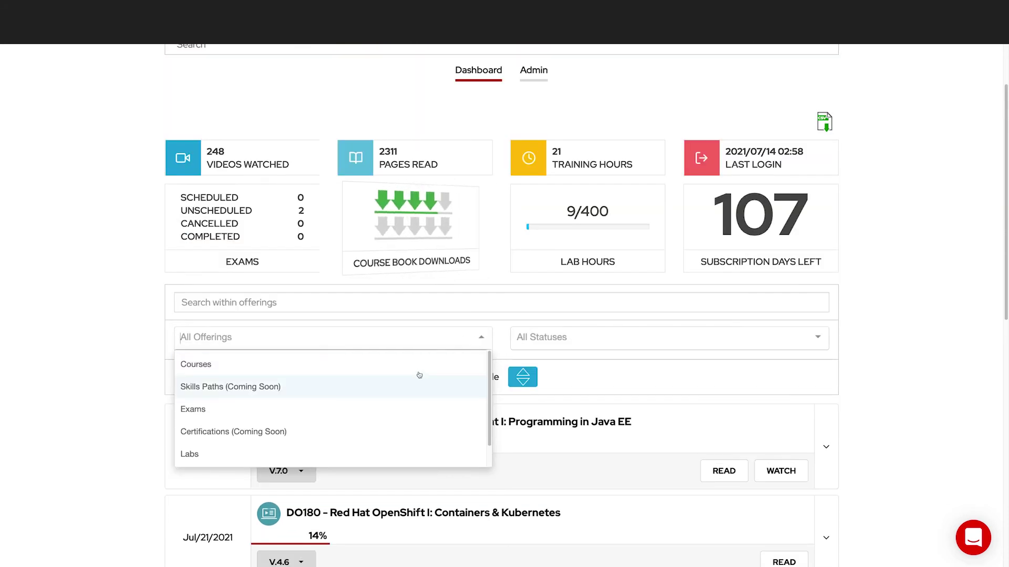
pyautogui.click(347, 455)
pyautogui.scroll(-2, 351, 316)
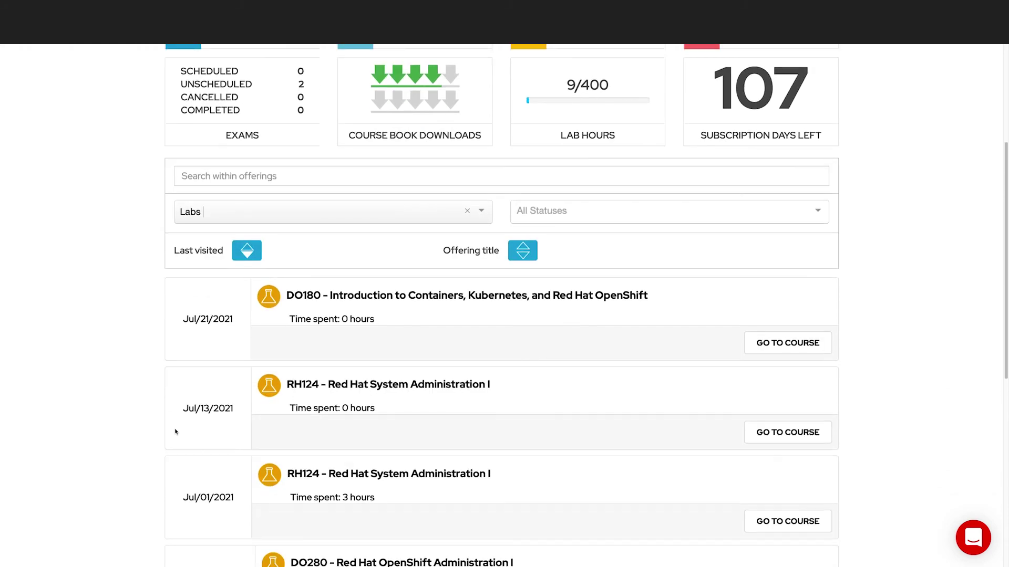
pyautogui.scroll(-1, 352, 308)
pyautogui.scroll(-1, 159, 332)
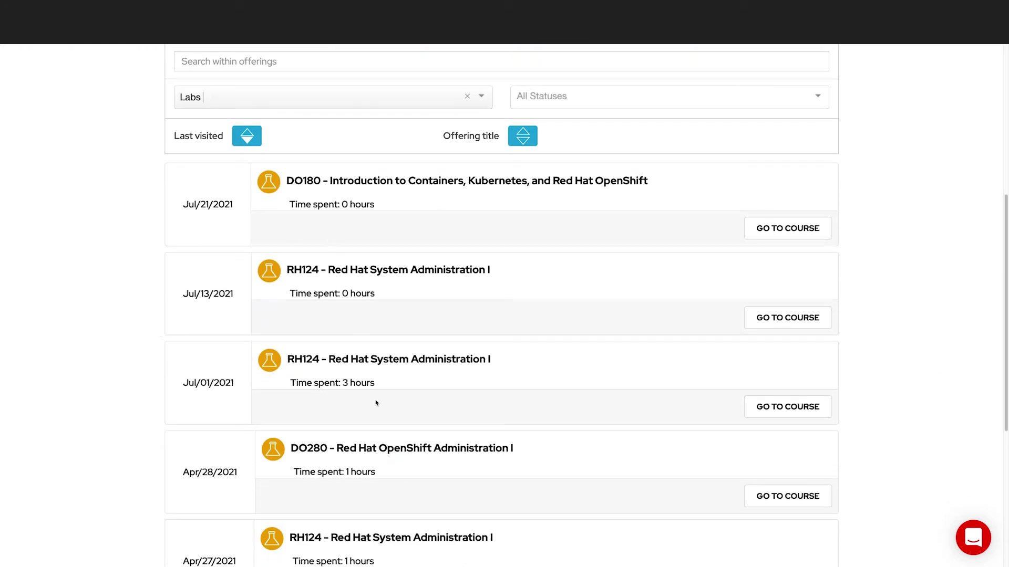
pyautogui.click(778, 411)
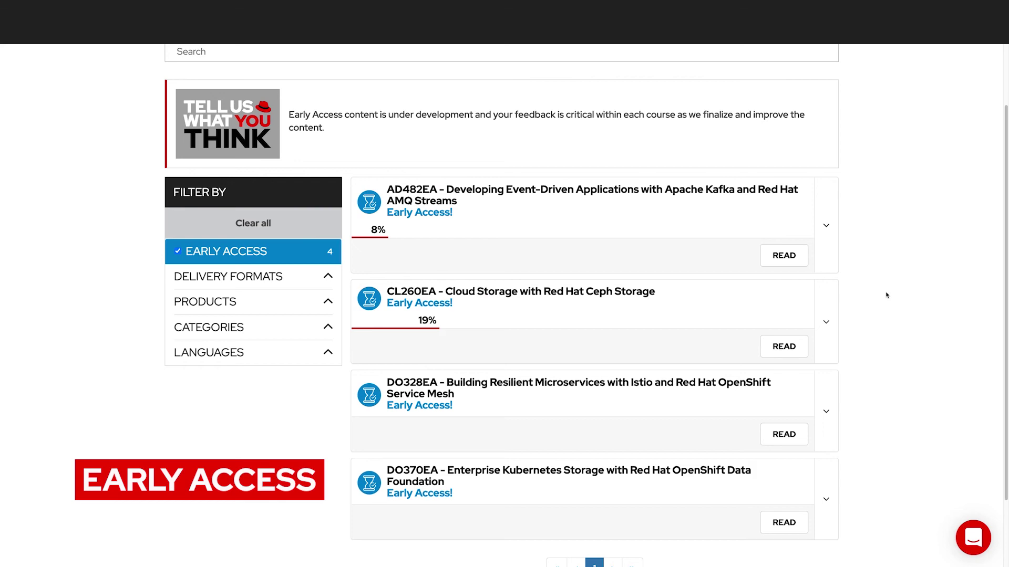
# Open AD482EA, step through the Kafka quizzes to the Streams API exercise, and dismiss feedback
pyautogui.click(790, 253)
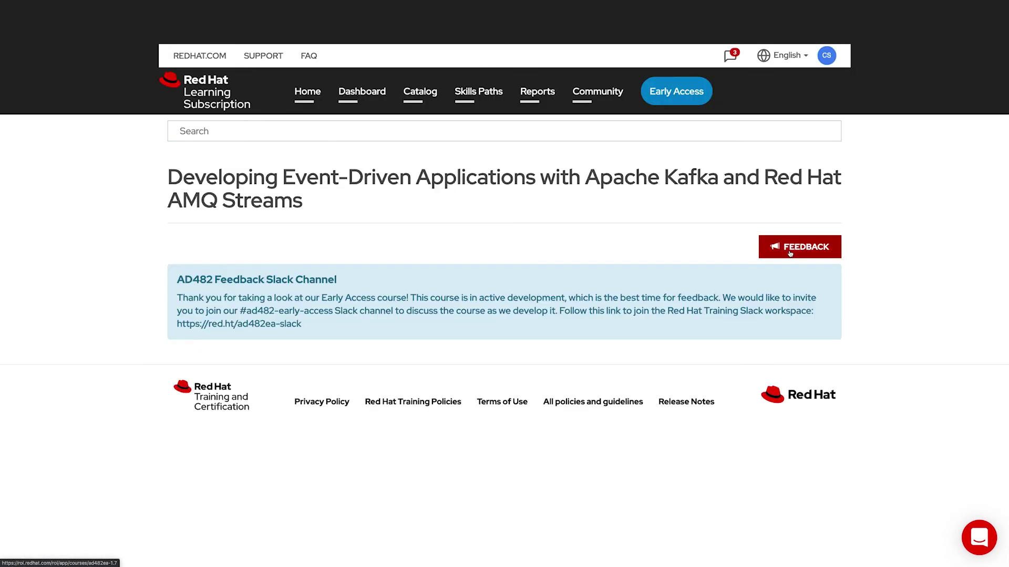
pyautogui.scroll(-3, 777, 268)
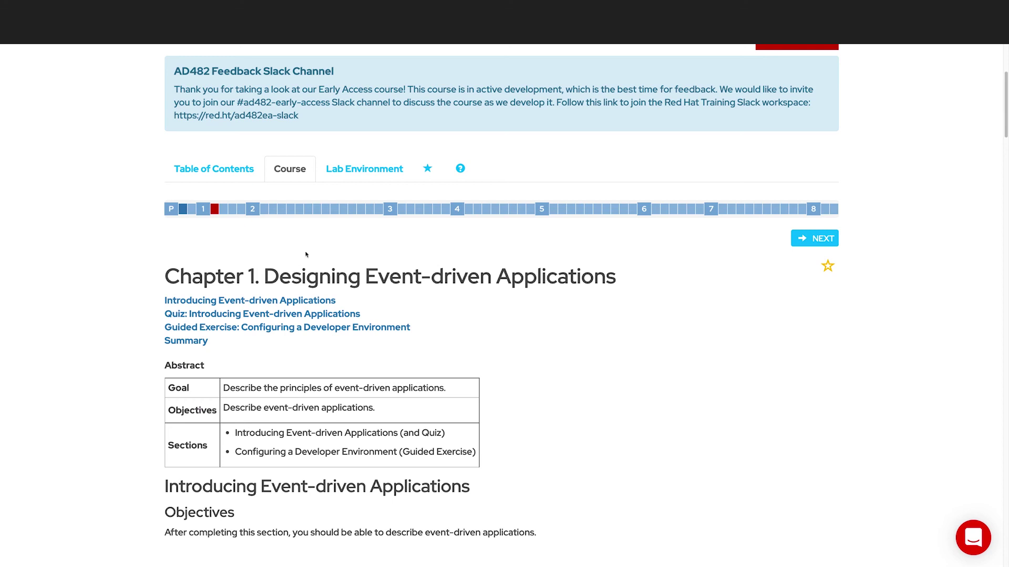
pyautogui.click(275, 209)
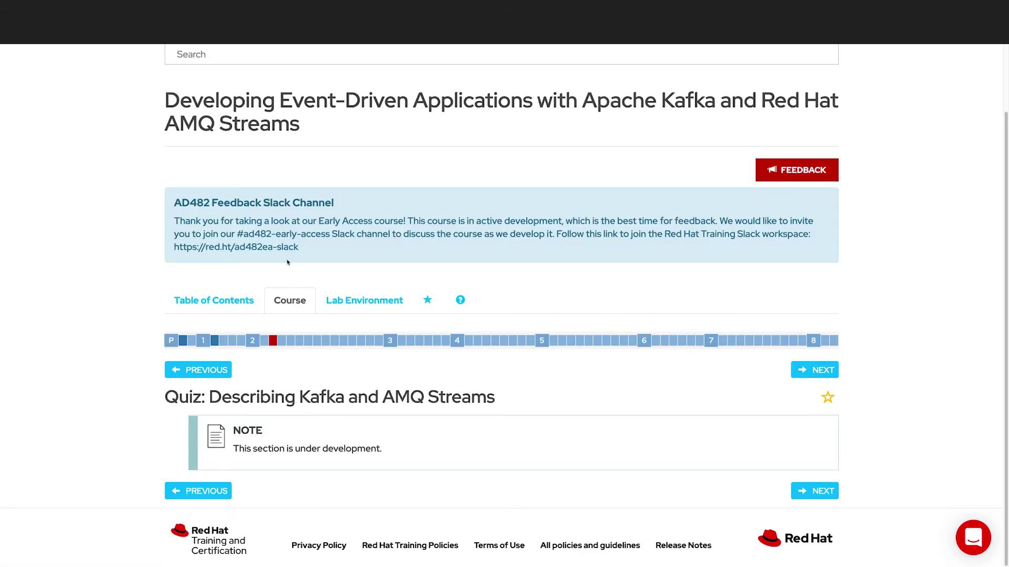
pyautogui.click(293, 344)
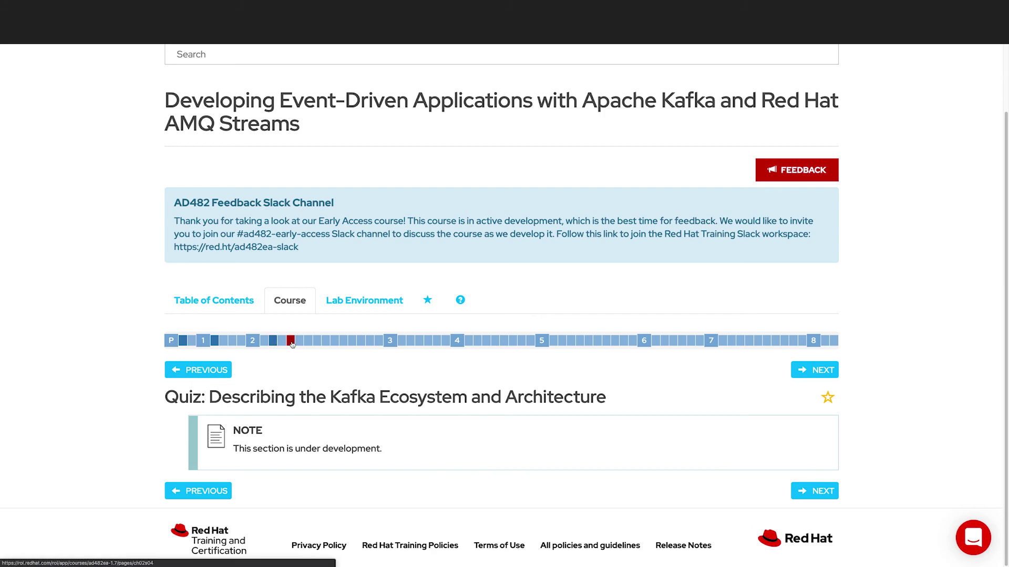
pyautogui.click(410, 344)
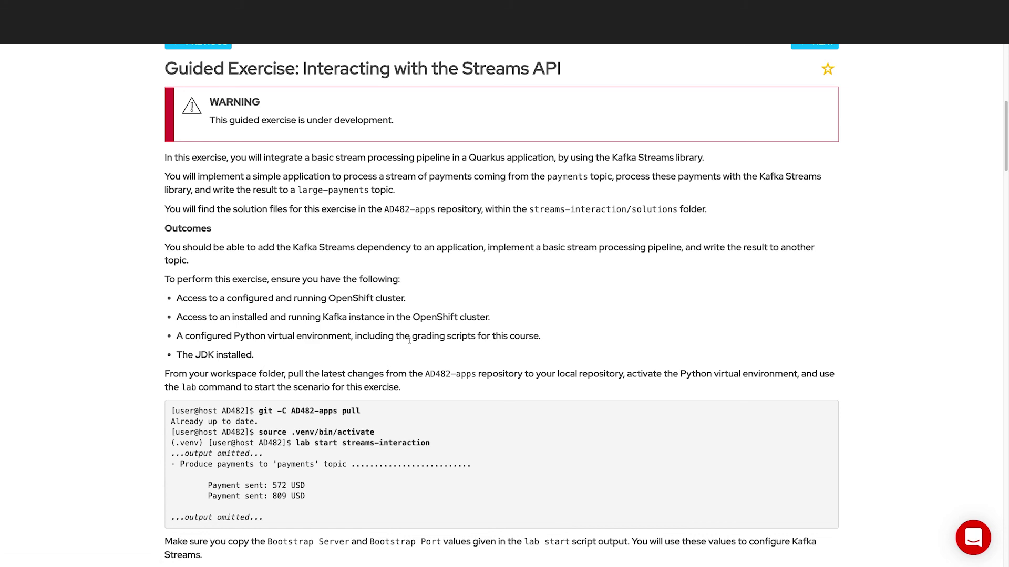
pyautogui.scroll(1, 409, 341)
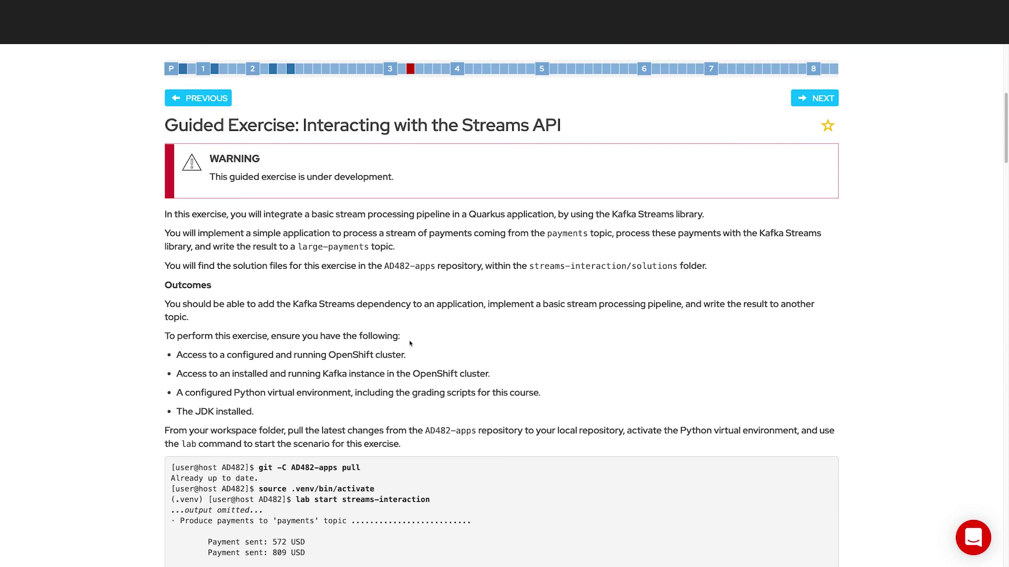
pyautogui.scroll(5, 409, 343)
pyautogui.click(798, 165)
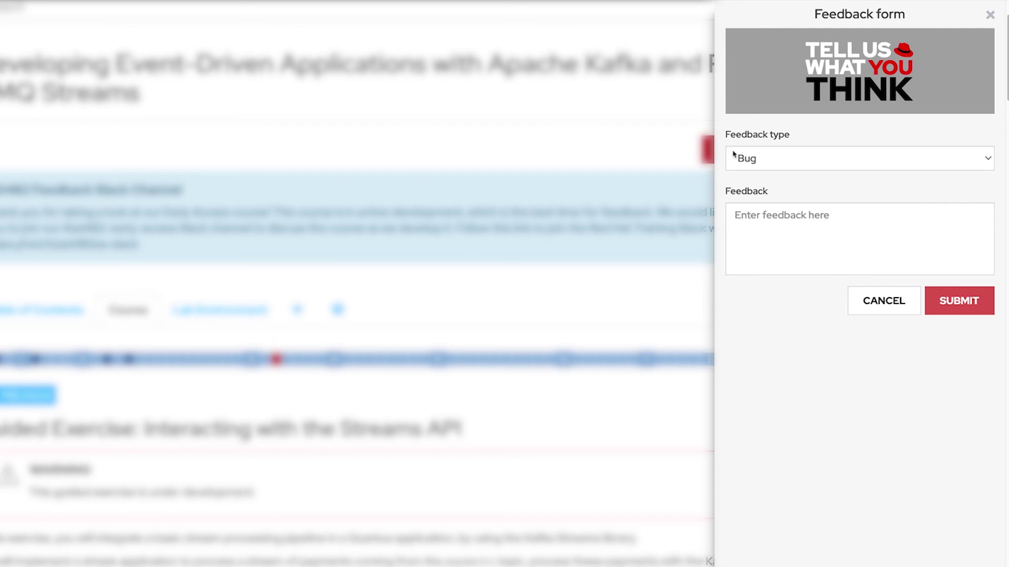
pyautogui.click(679, 152)
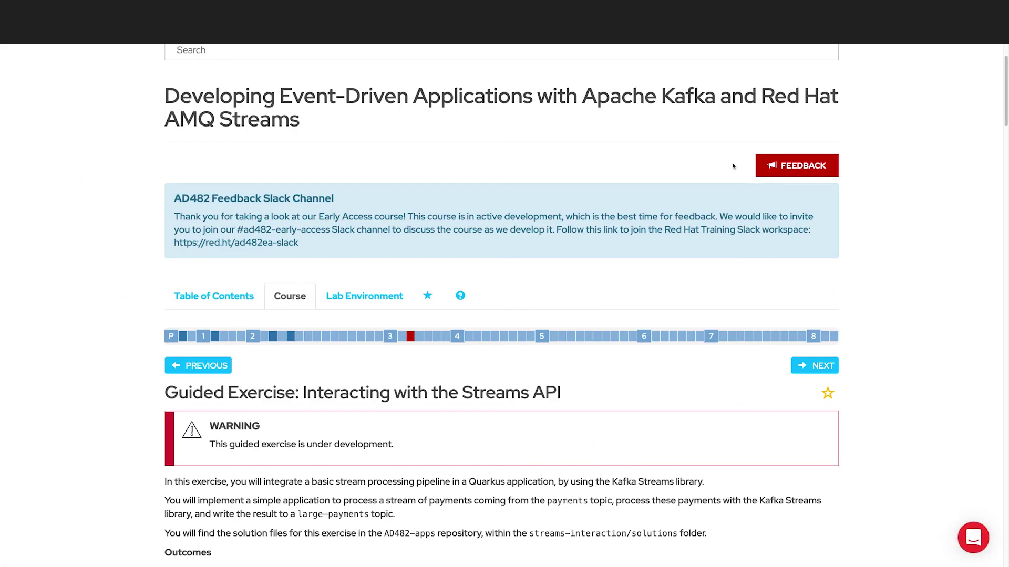
pyautogui.scroll(-3, 721, 209)
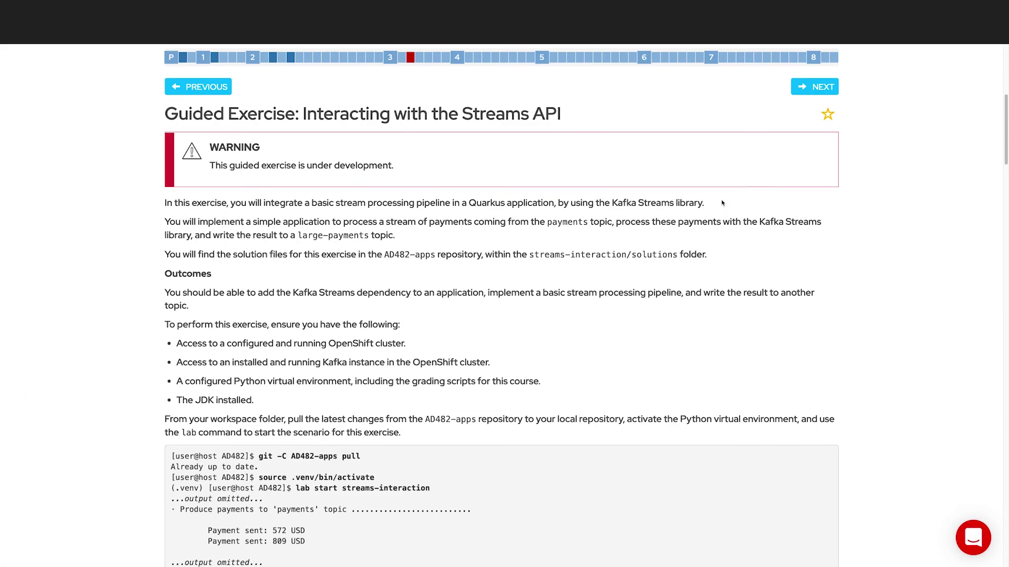
pyautogui.scroll(4, 722, 208)
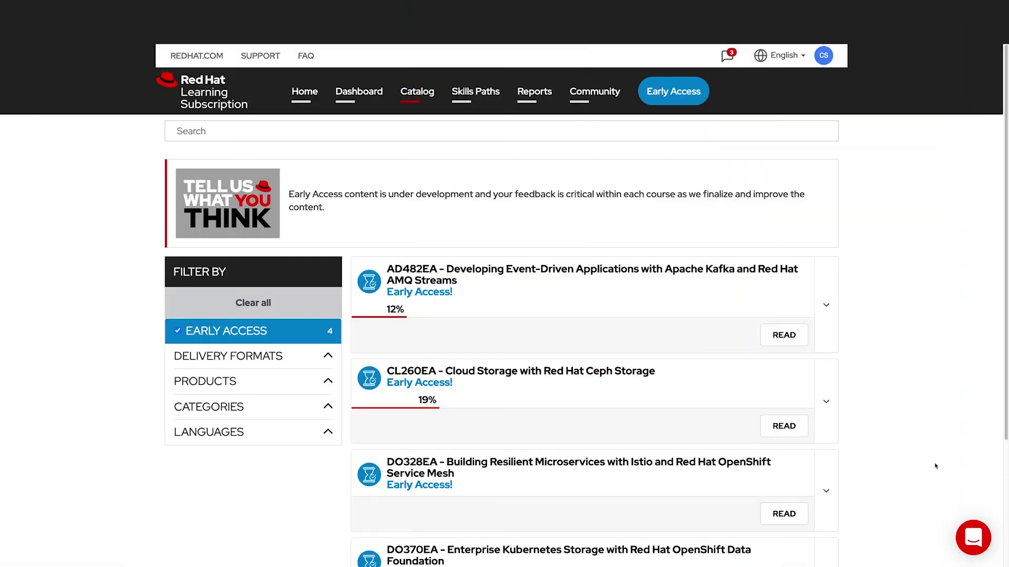
# Open expert chat and the AD183 Java EE course, then start a new expert conversation
pyautogui.click(973, 536)
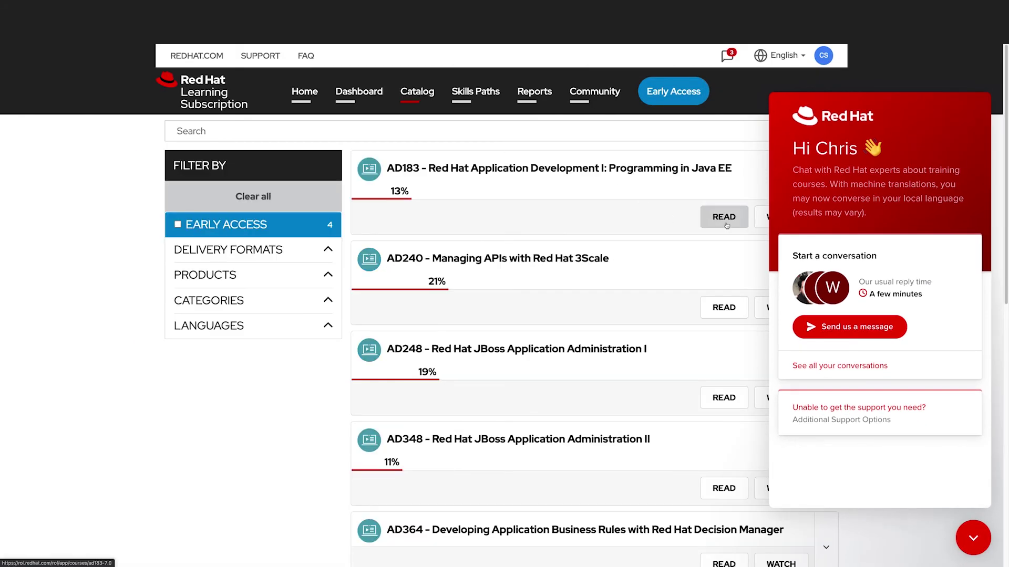
pyautogui.click(723, 218)
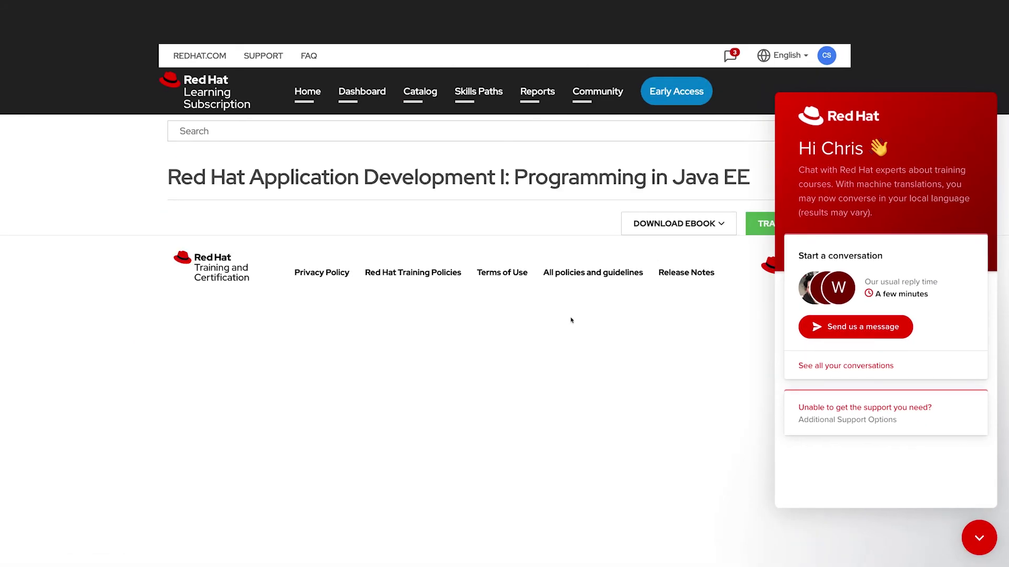
pyautogui.click(851, 326)
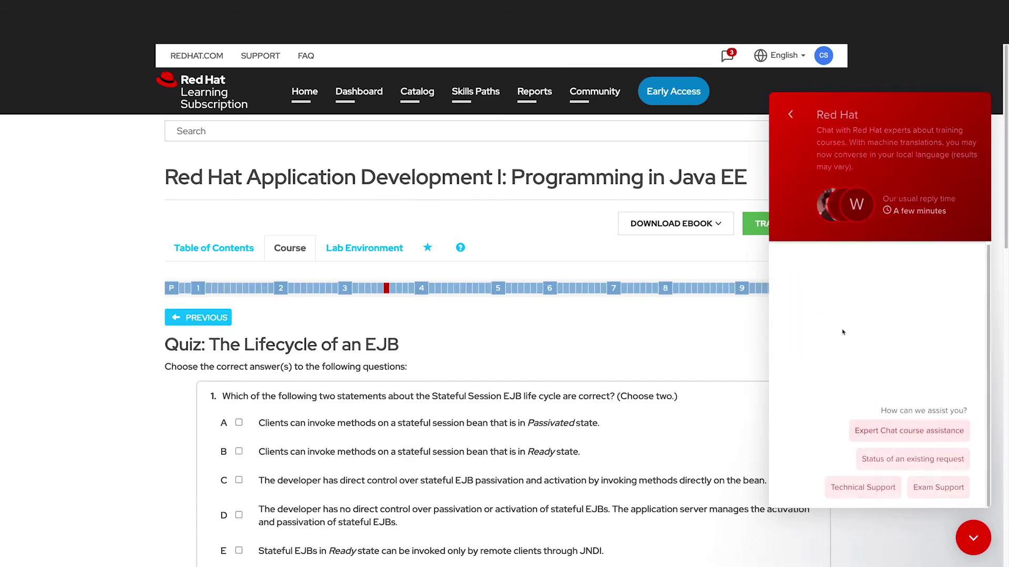